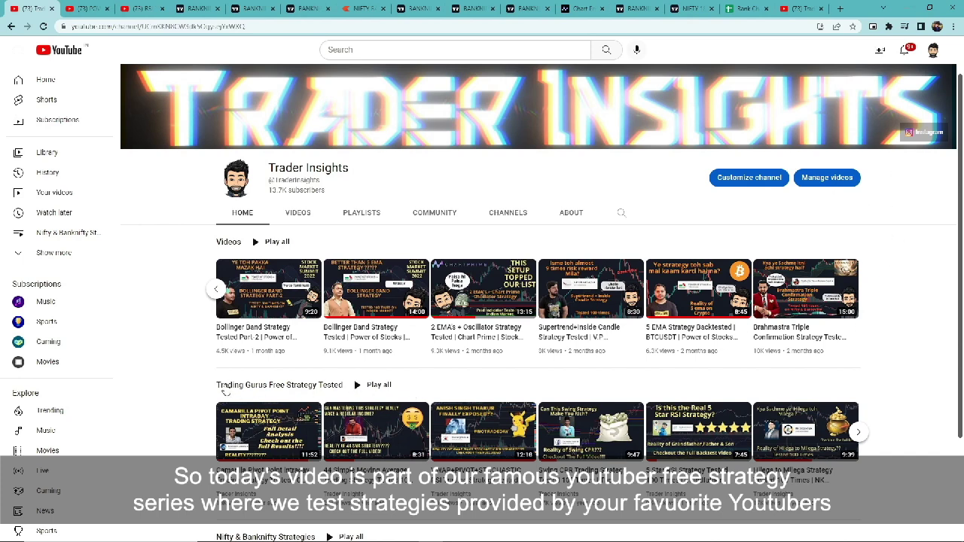
Browse further through the Trading Gurus Free Strategy Tested videos on the Trader Insights channel page.
left_click(859, 433)
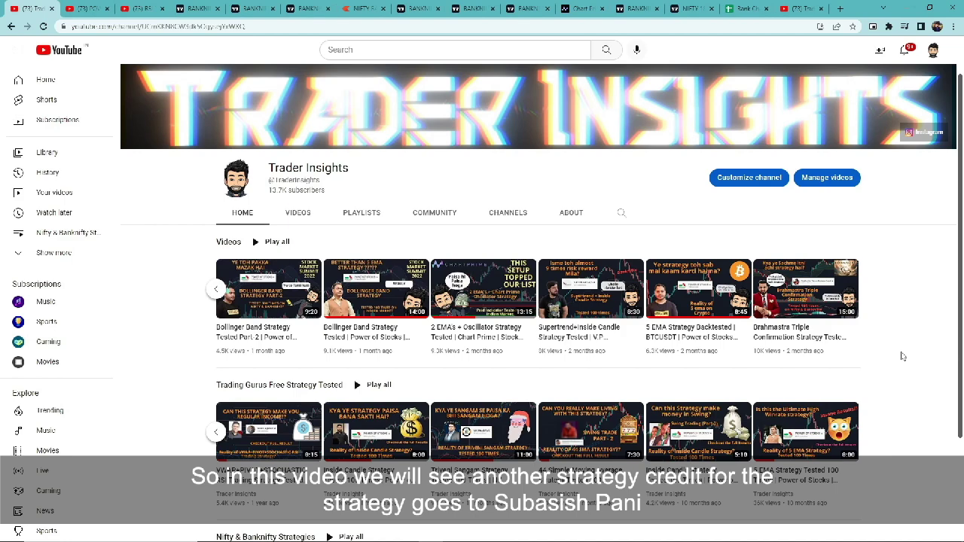
key("ctrl+Tab")
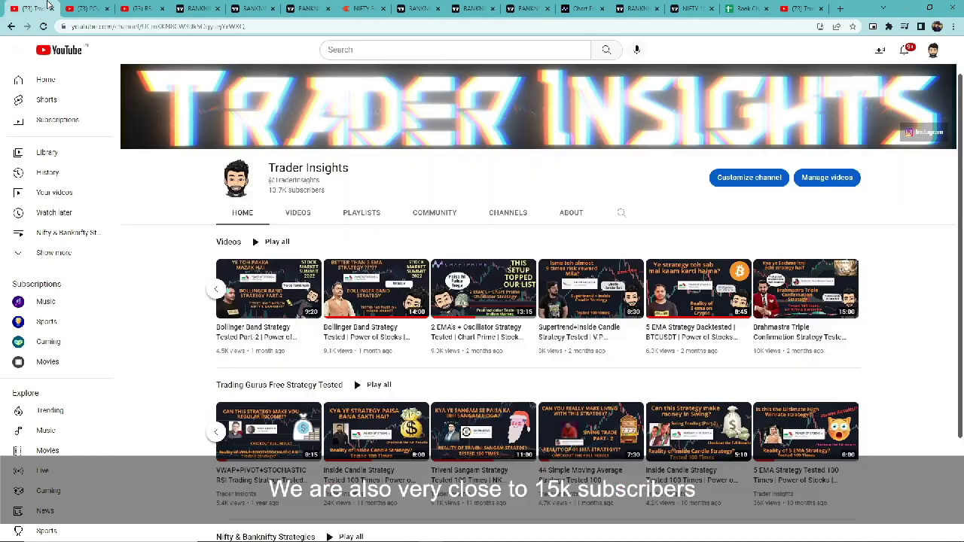
left_click(32, 9)
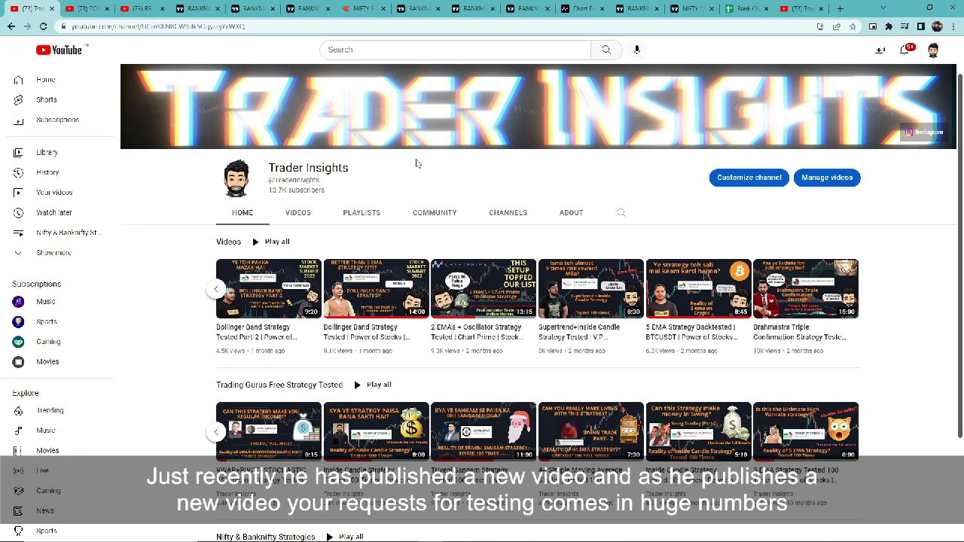
Look through the recent uploads on the POWER OF STOCKS channel for the RSI trading strategy video.
left_click(81, 8)
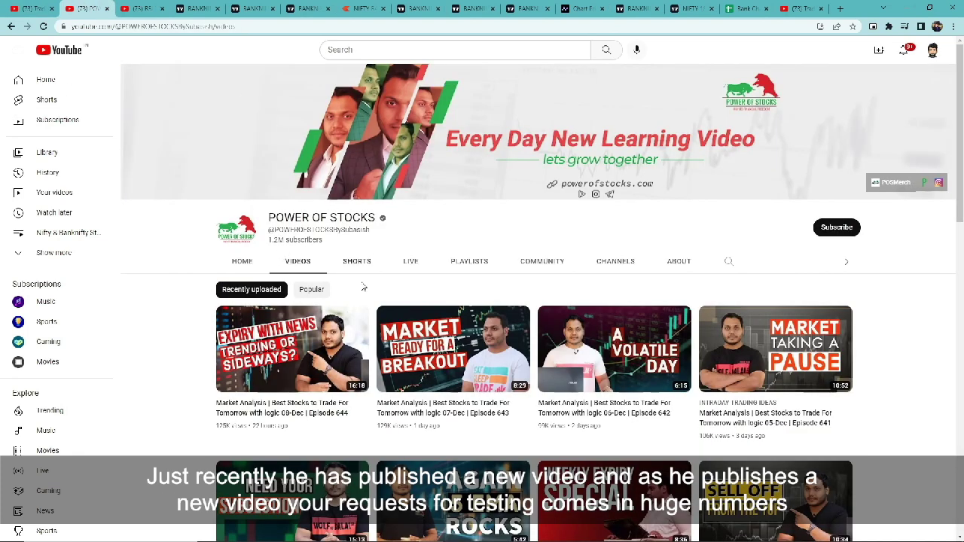
scroll(697, 303, "down", 1)
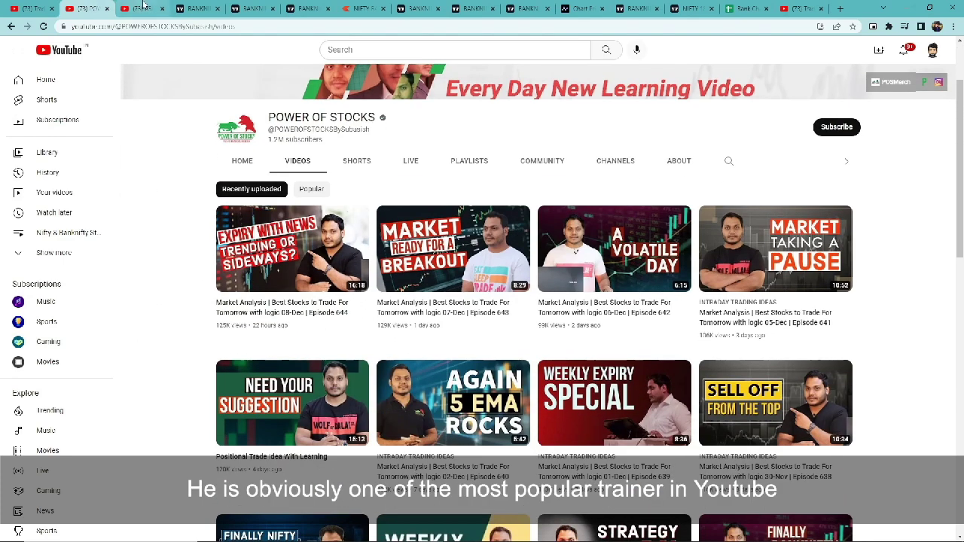
scroll(595, 352, "down", 2)
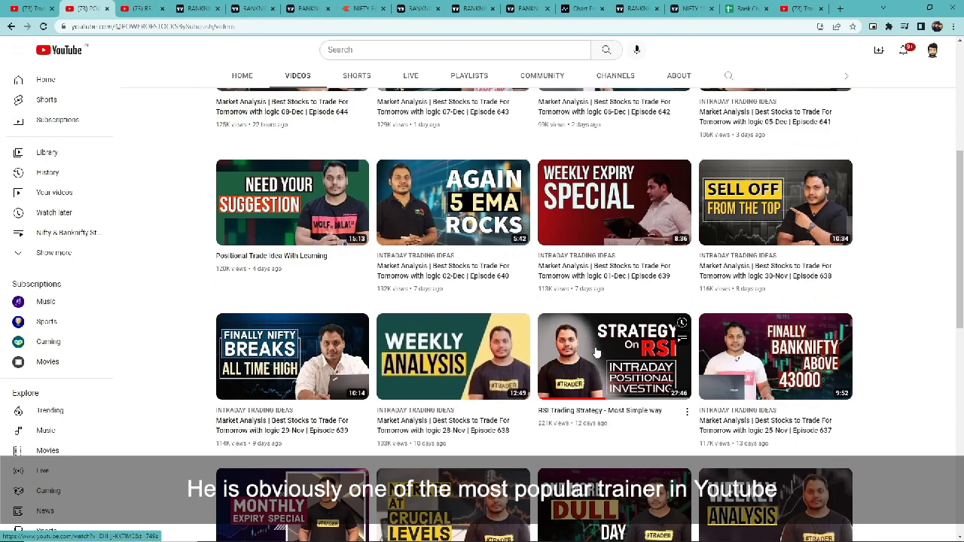
scroll(596, 351, "down", 1)
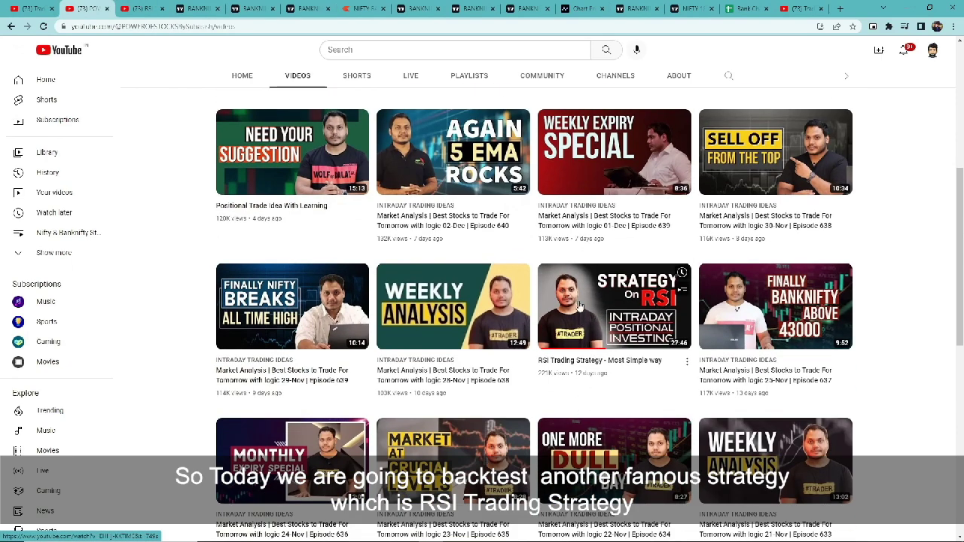
Switch to the already loaded video "RSI Trading Strategy - Most Simple way" and review its title.
left_click(137, 8)
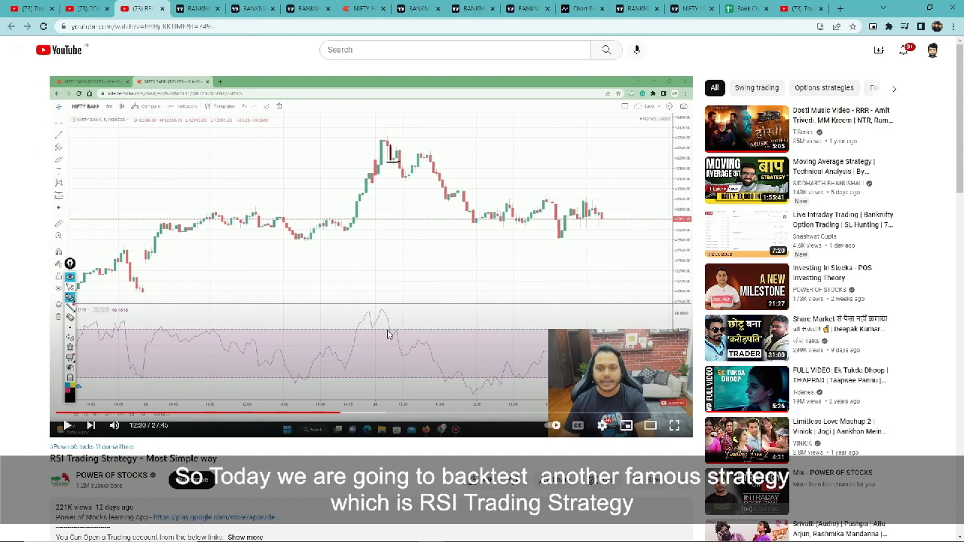
left_click_drag(52, 461, 220, 461)
left_click(308, 466)
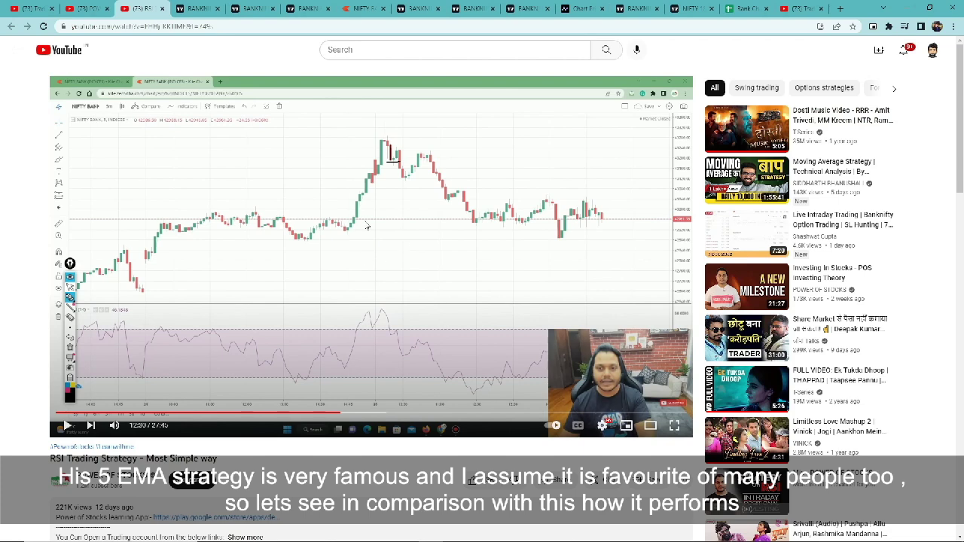
Load the NIFTY BANK index from NSE in the TradingView chart and set the time frame to 5 minutes.
left_click(186, 6)
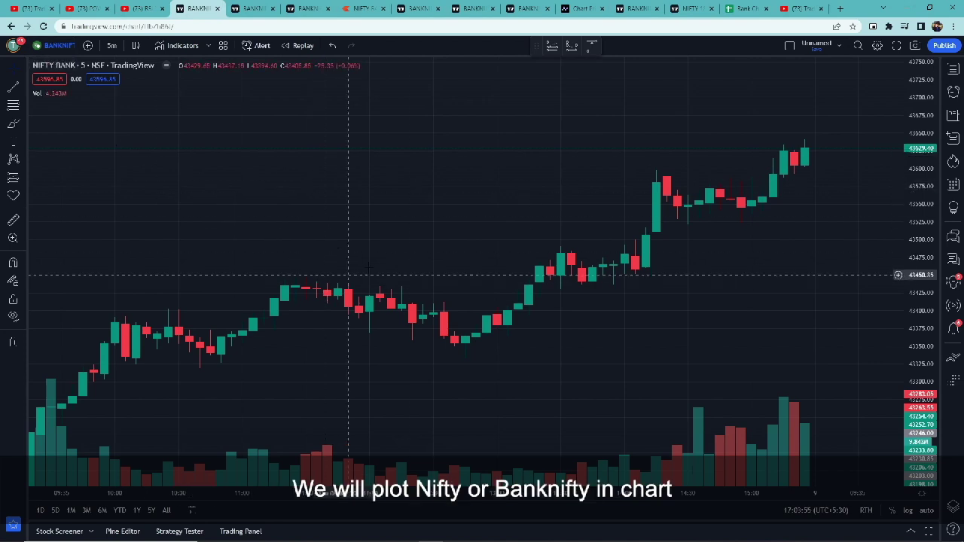
left_click(58, 45)
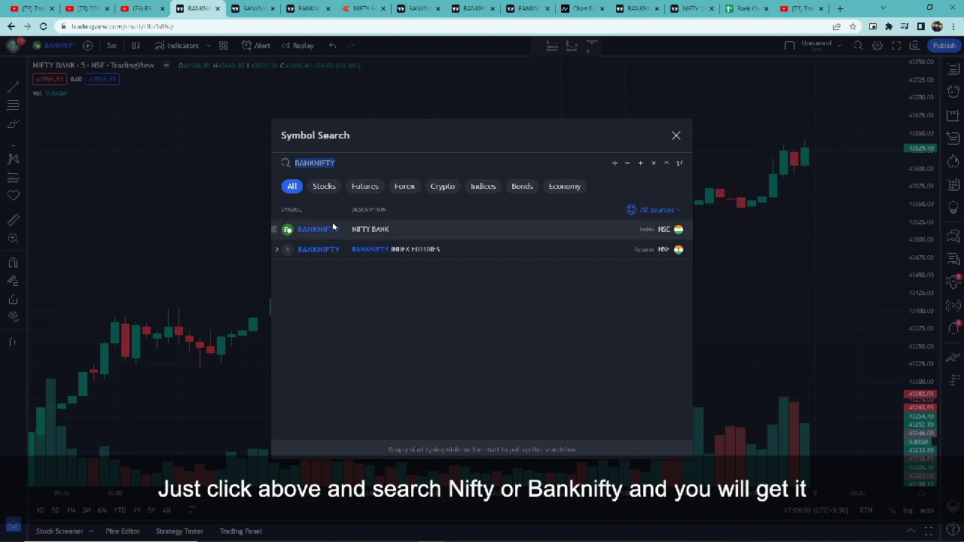
left_click(373, 232)
left_click(112, 45)
left_click(135, 128)
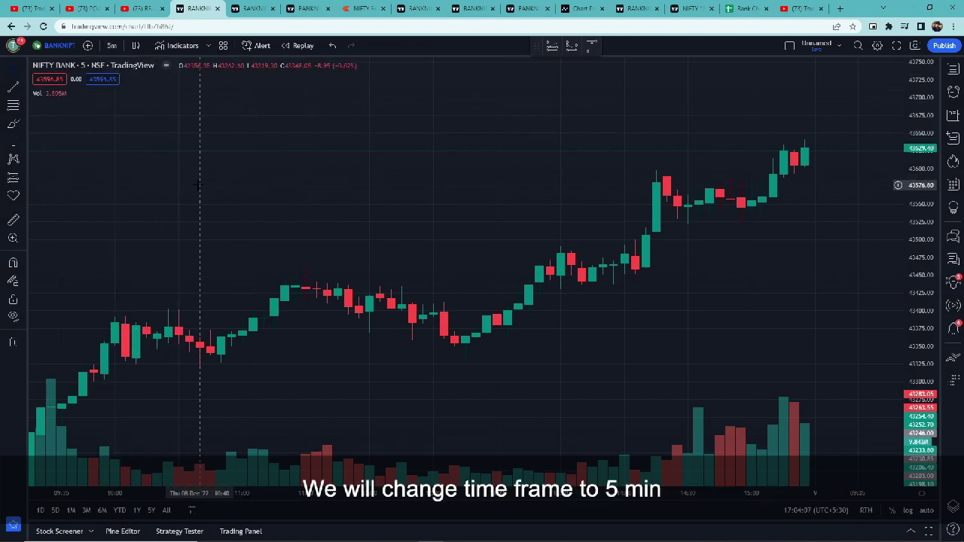
Search the indicators for "rsi" and add the built-in Relative Strength Index to the chart.
left_click(175, 47)
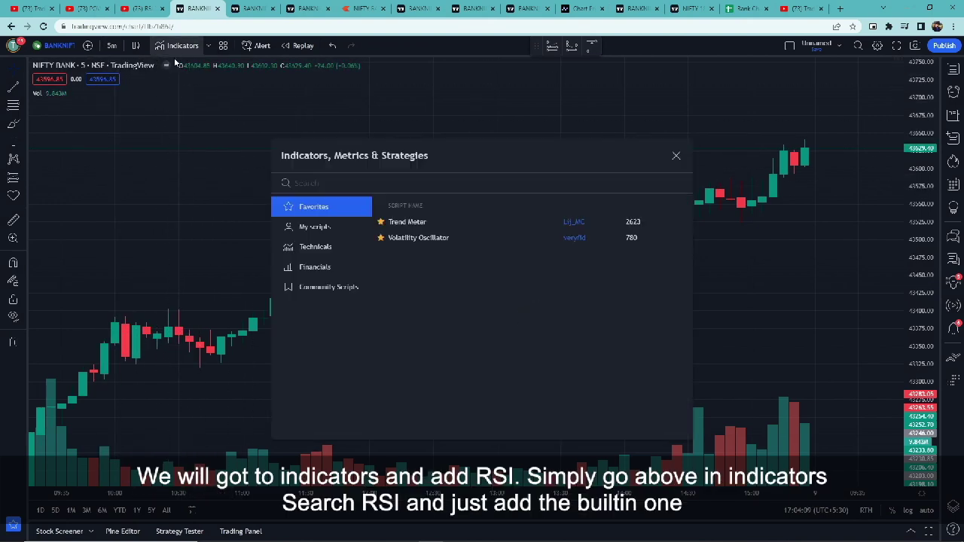
type("r")
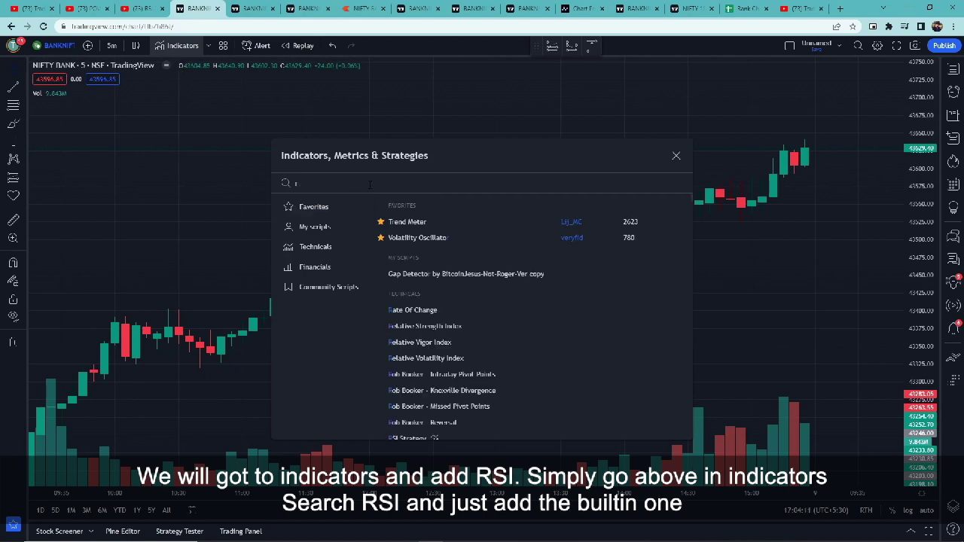
type("si")
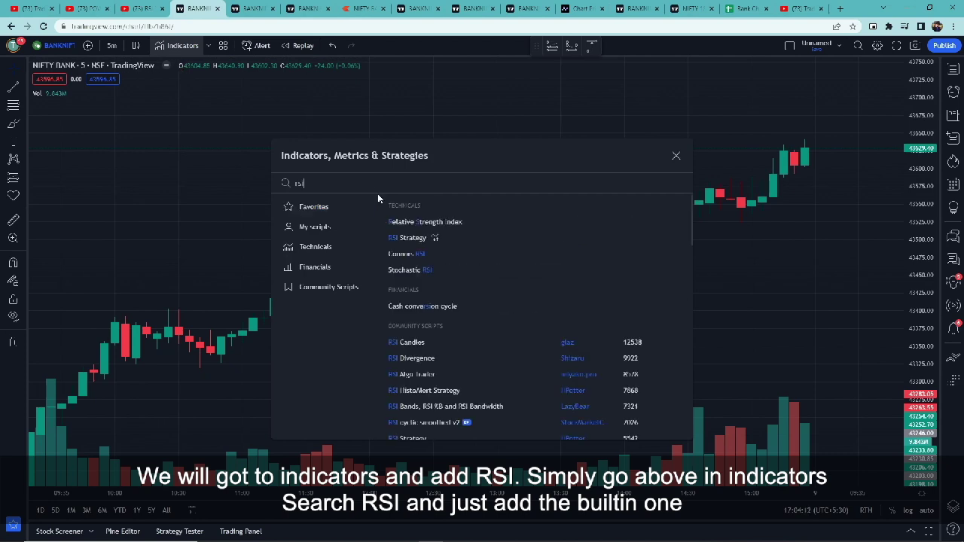
left_click(432, 223)
left_click(676, 155)
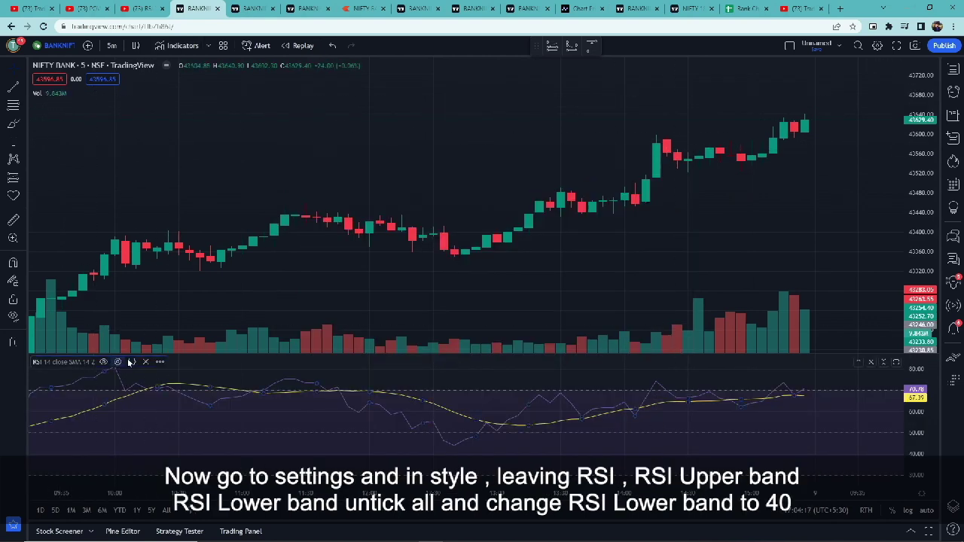
Hide the RSI-based MA, both Bollinger Bands, the RSI Middle Band and the Bollinger Bands background fill in the RSI style settings.
left_click(118, 362)
left_click(403, 174)
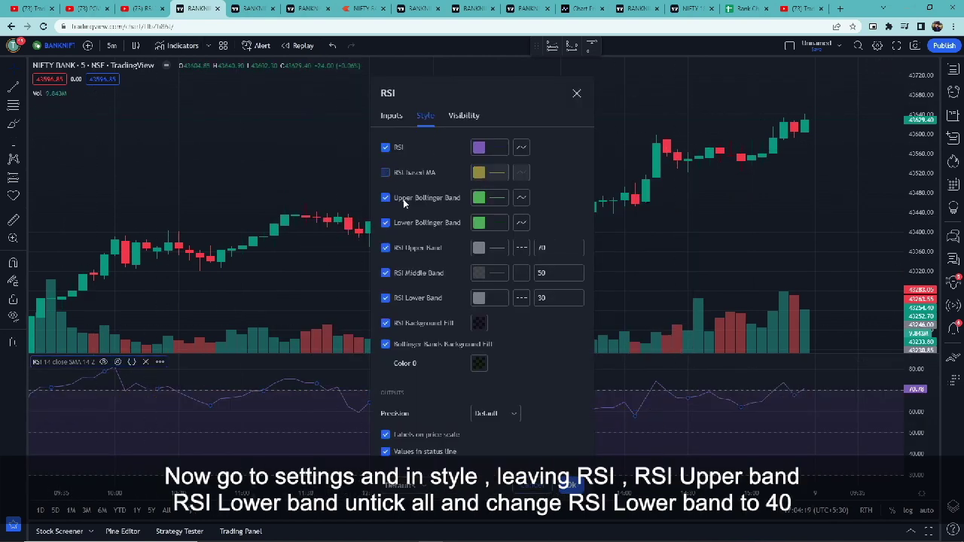
left_click(413, 196)
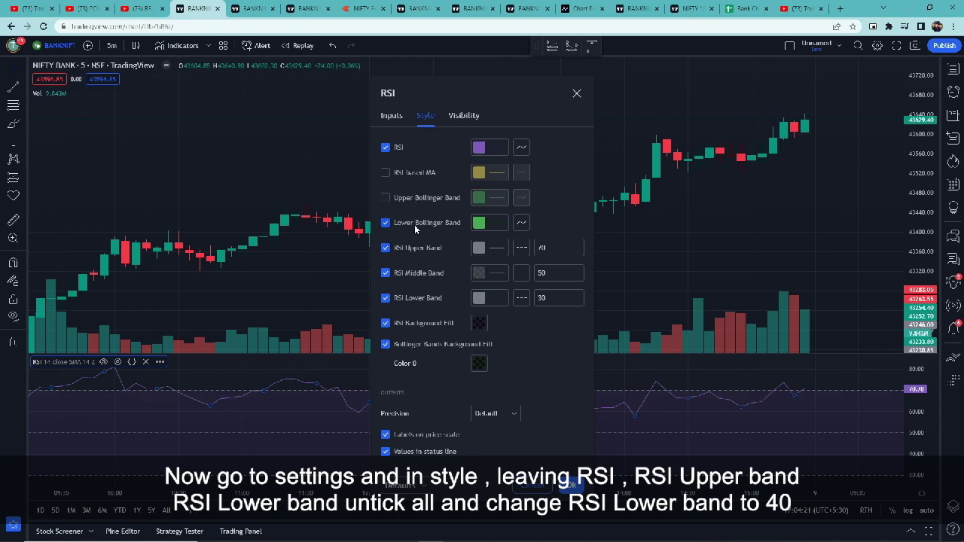
left_click(415, 224)
left_click(415, 273)
left_click(415, 322)
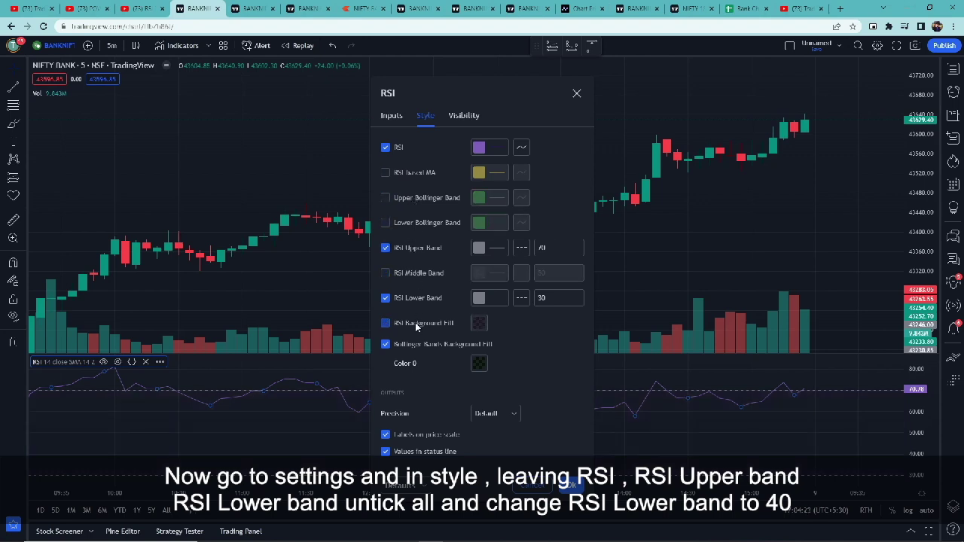
left_click(413, 324)
left_click(419, 345)
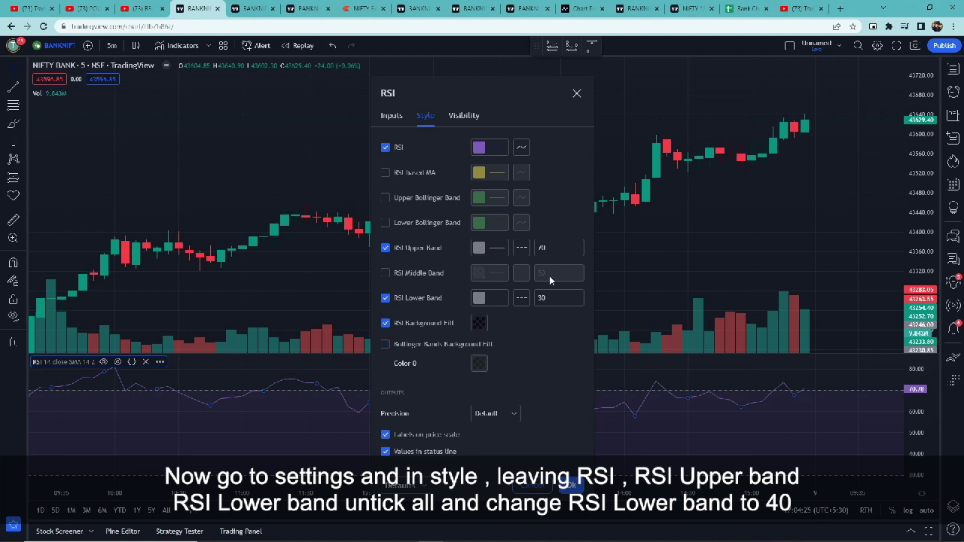
Set the RSI Lower Band to 40, apply the settings and rescale the RSI pane to show both bands.
left_click(537, 299)
type("40")
left_click(571, 486)
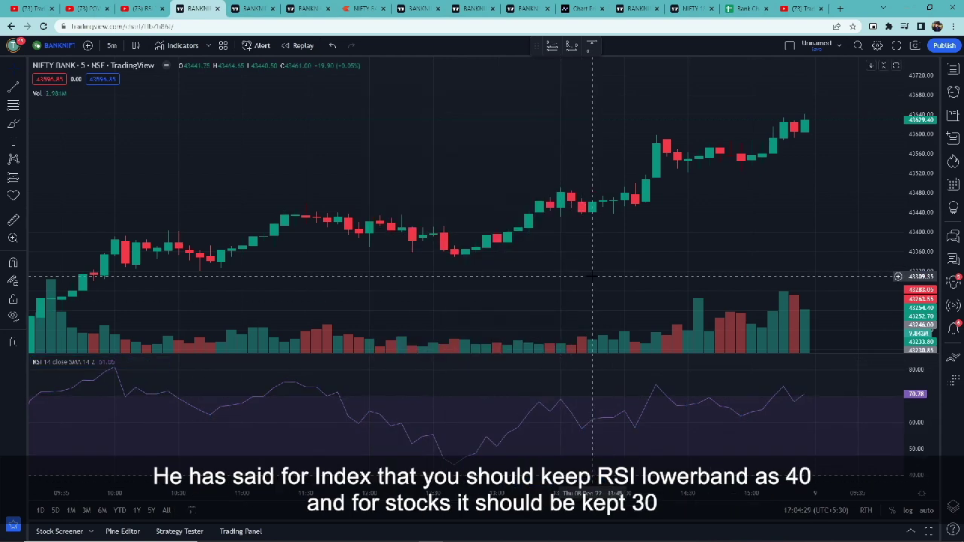
scroll(844, 422, "right", 1)
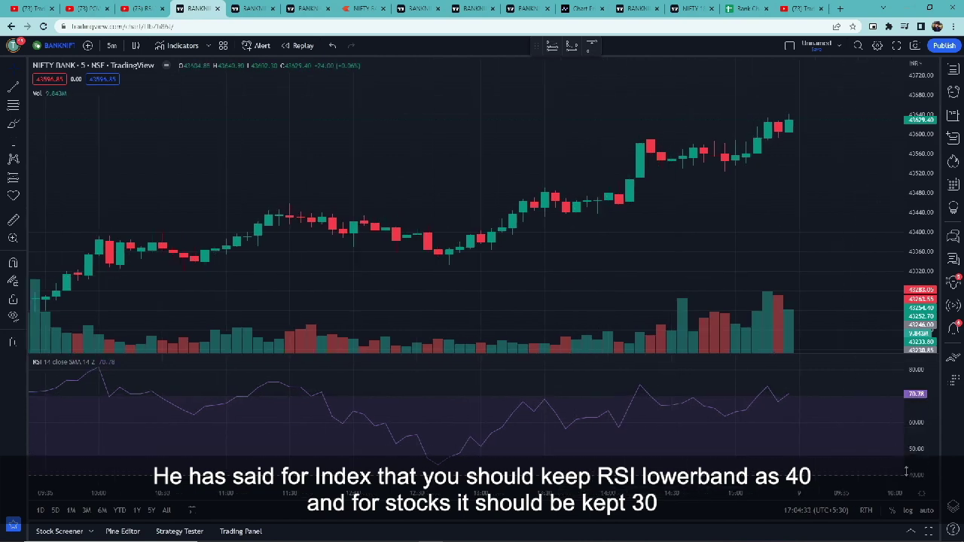
left_click_drag(916, 434, 919, 459)
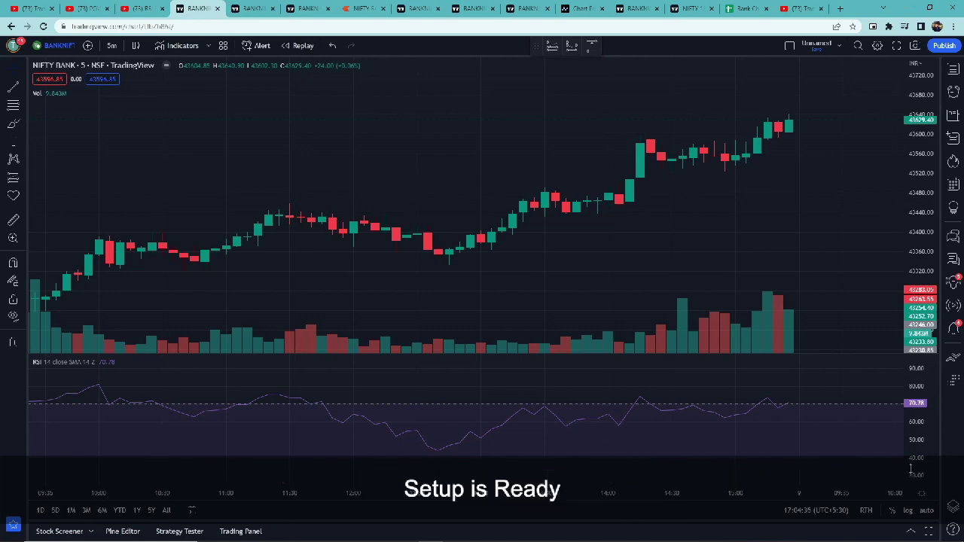
left_click_drag(526, 275, 514, 252)
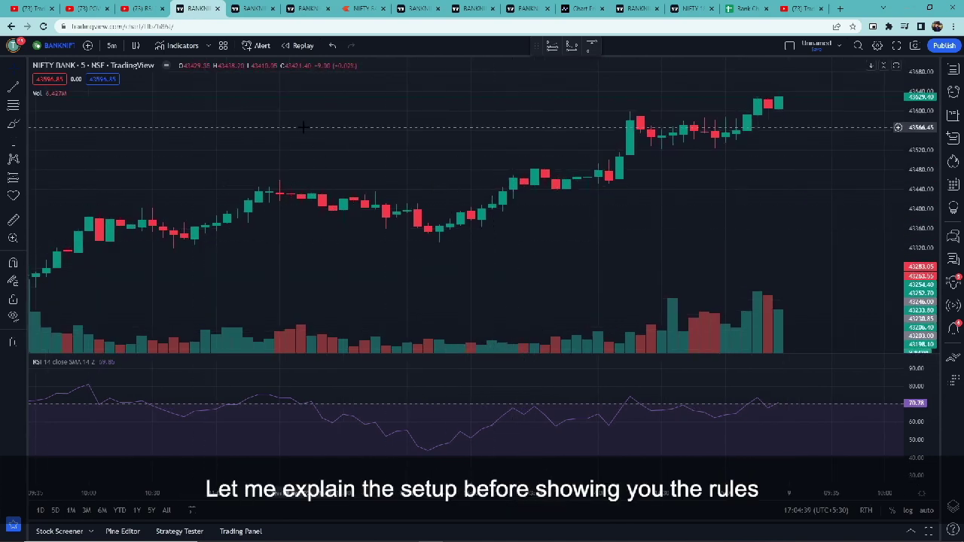
On the 25 Nov NIFTY BANK example chart, place a short position with entry at 43185.45 and the stop about 71.90 points above.
left_click(249, 8)
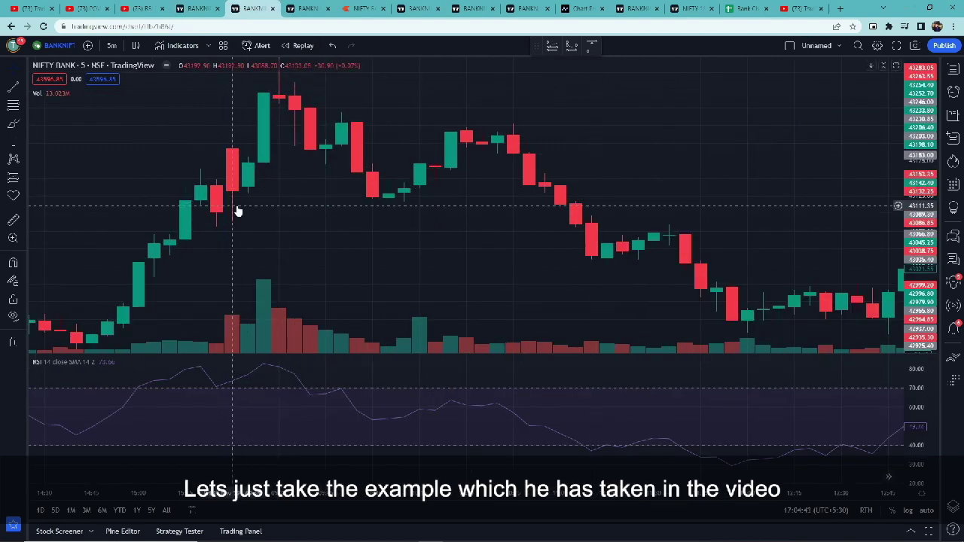
left_click_drag(419, 258, 446, 269)
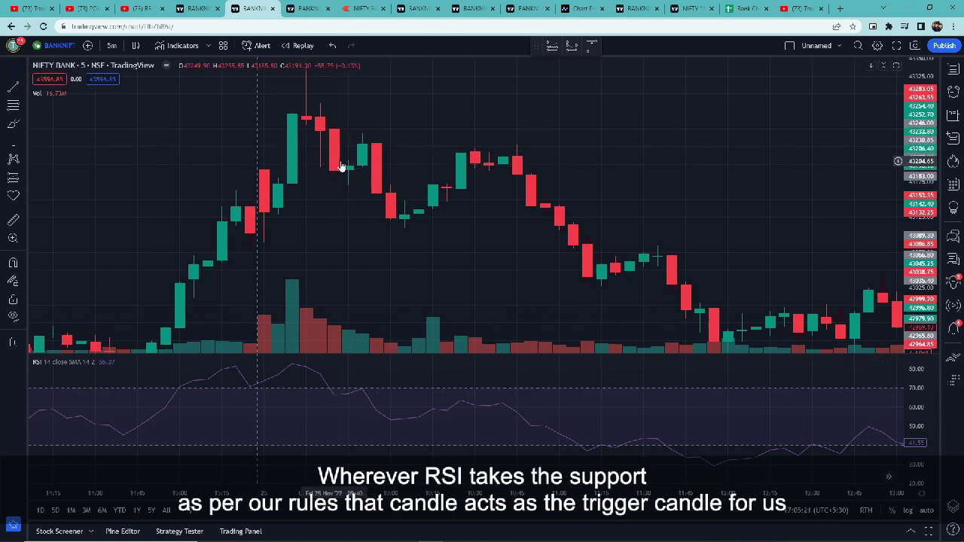
left_click(572, 46)
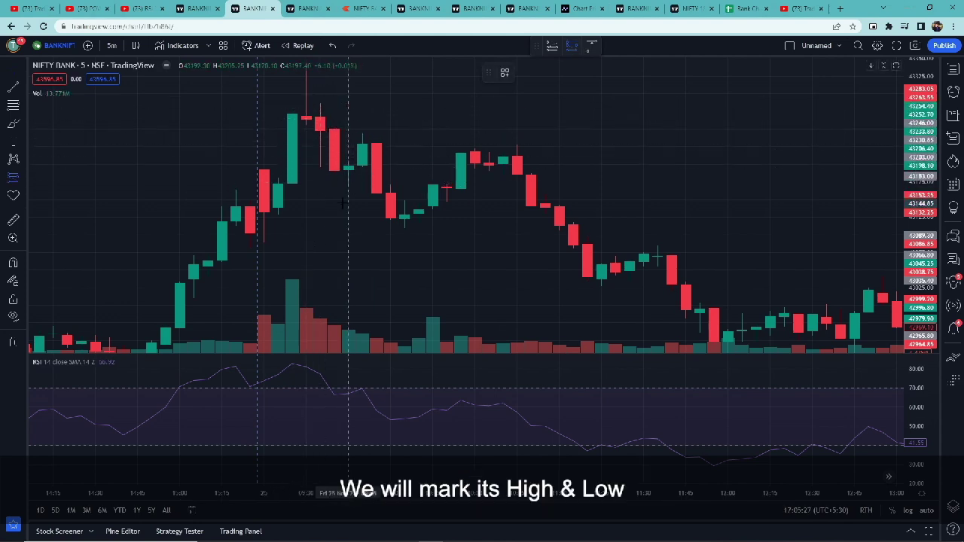
left_click(377, 175)
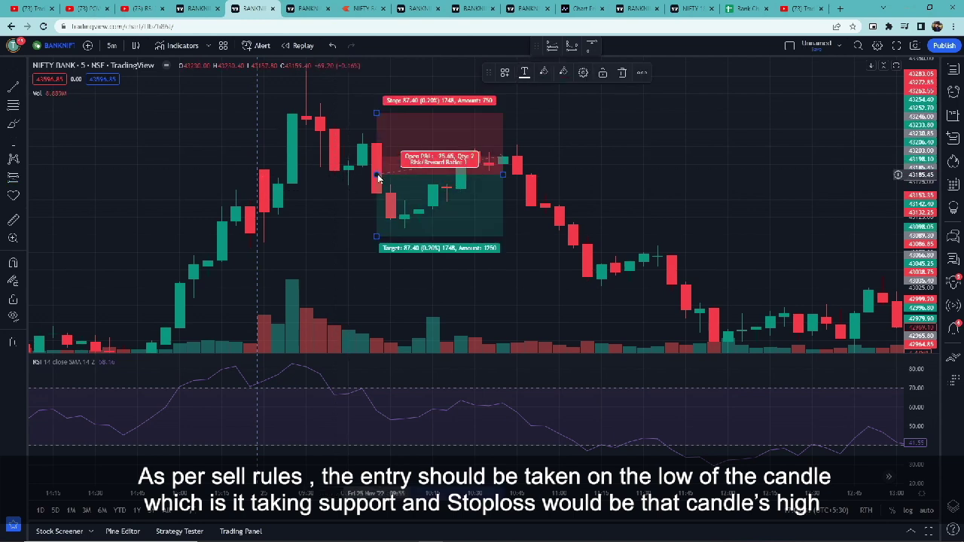
left_click_drag(377, 113, 382, 124)
Extend the short position to the candle where the RSI reaches 40 and lower its target to about 43040.
mouse_move(628, 176)
left_mouse_down()
mouse_move(570, 125)
mouse_move(519, 118)
left_mouse_up()
left_click(398, 126)
left_click_drag(398, 127, 482, 133)
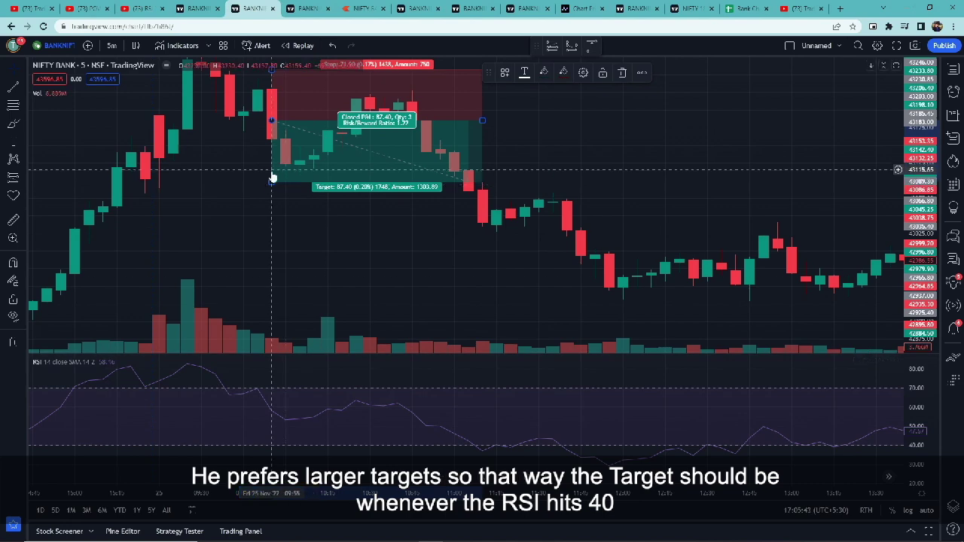
left_click_drag(271, 182, 272, 222)
mouse_move(393, 278)
left_mouse_down()
mouse_move(411, 306)
mouse_move(395, 294)
left_mouse_up()
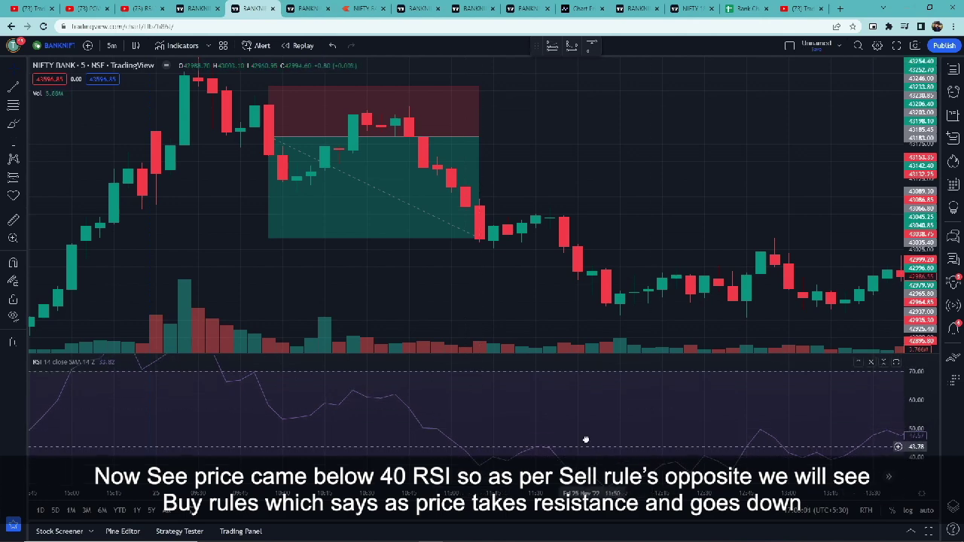
Place a long position near 11:25 with entry at 43060.10 and stop 33.50 points below, ending it at the stop-loss candle.
left_click_drag(586, 439, 555, 438)
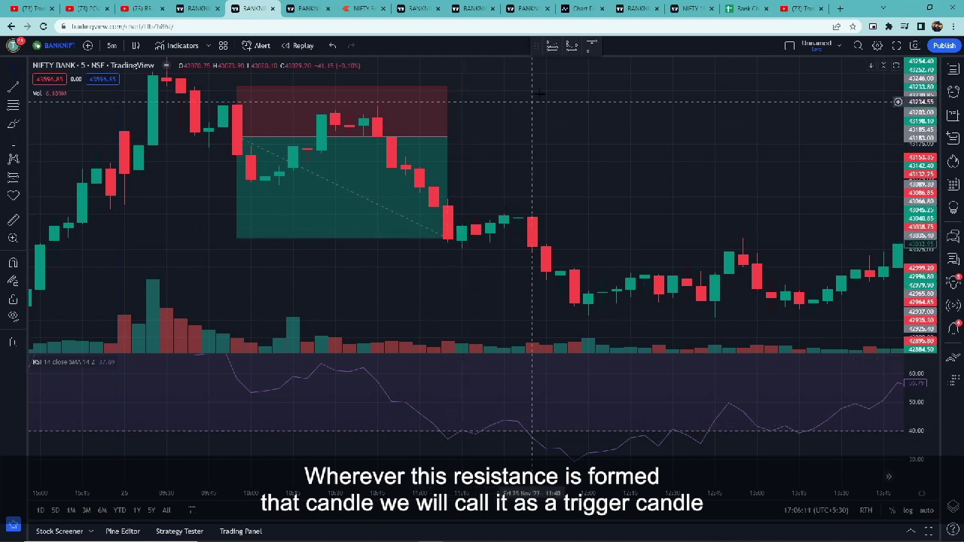
left_click(552, 47)
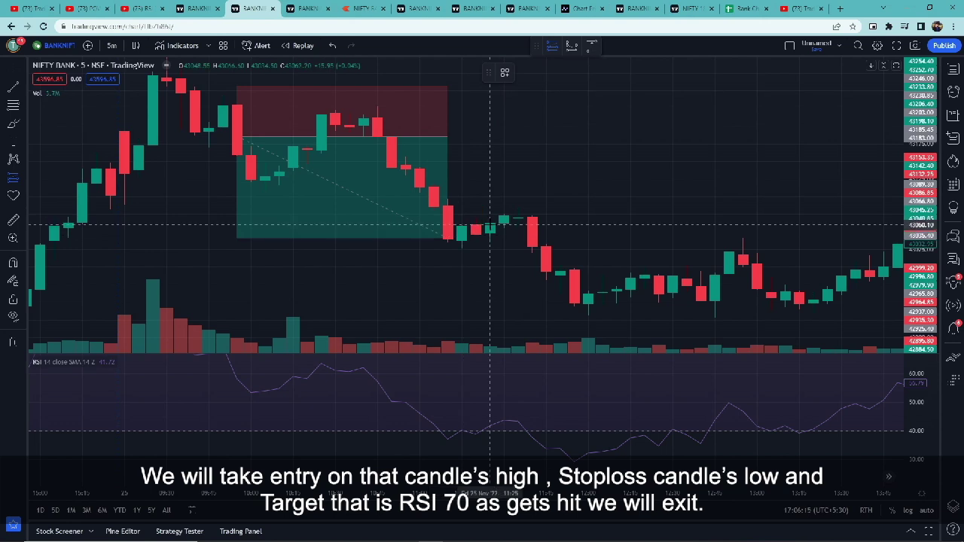
left_click(490, 225)
left_click_drag(490, 284, 489, 248)
left_click_drag(628, 407, 561, 423)
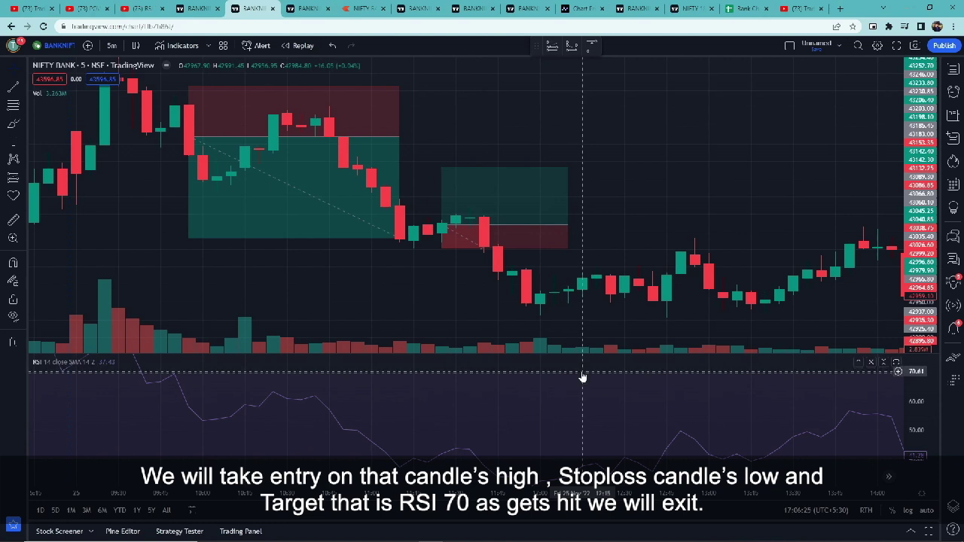
mouse_move(568, 236)
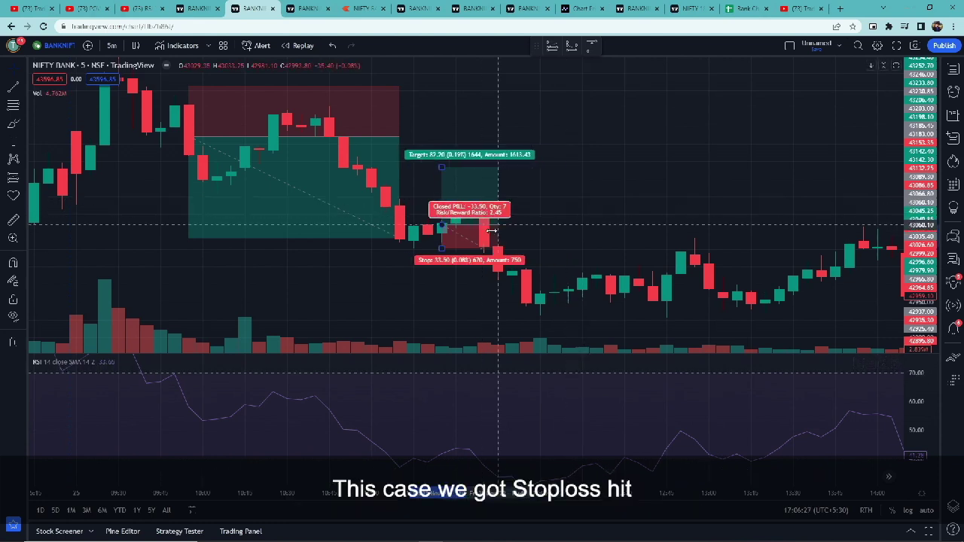
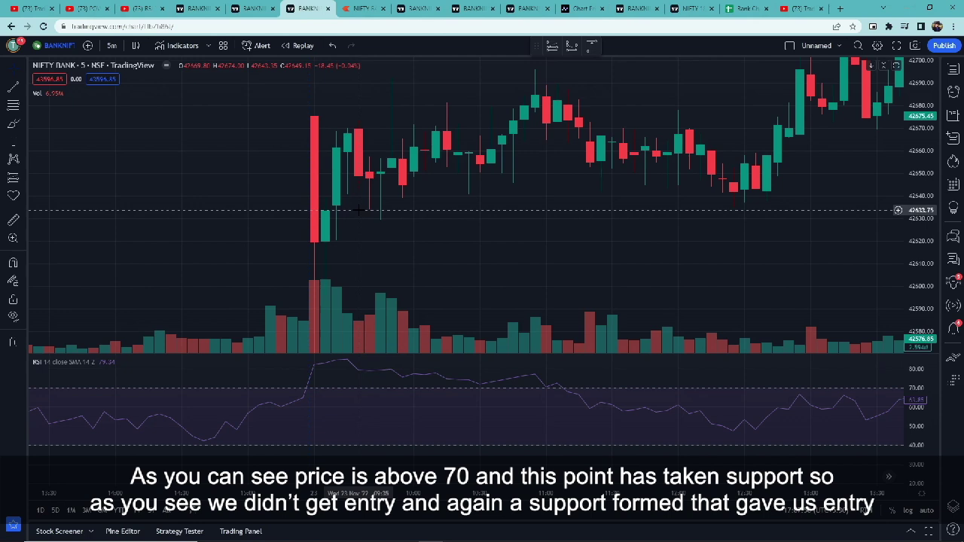
On the 23 Nov NIFTY BANK chart, mark three support levels with horizontal lines at 42634.15, 42638.85 and 42651.25.
left_click(358, 210)
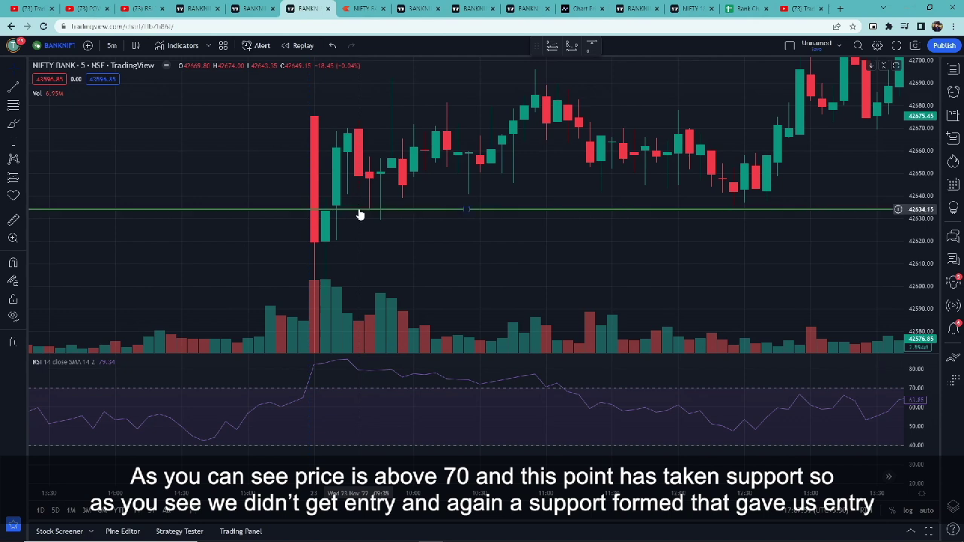
left_click(403, 199)
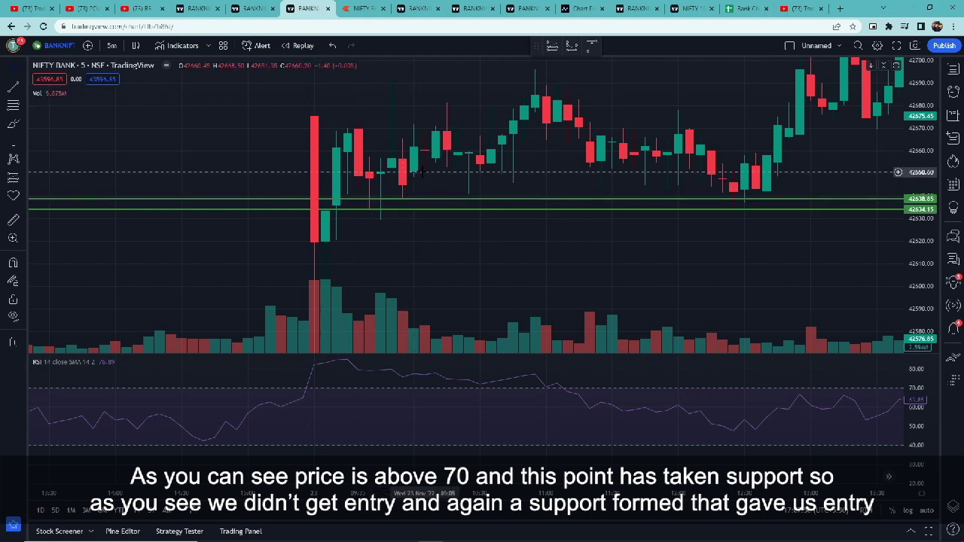
left_click(423, 171)
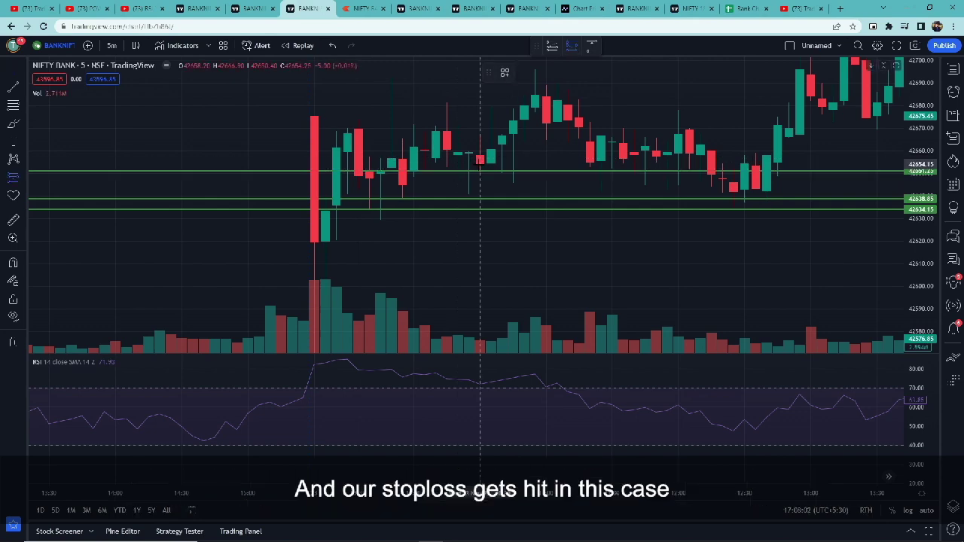
Place a short position near 10:30 with entry at 42651.50 and stop 20.85 points above, ending it at the stop-loss candle.
left_click(479, 172)
left_click_drag(473, 85, 467, 194)
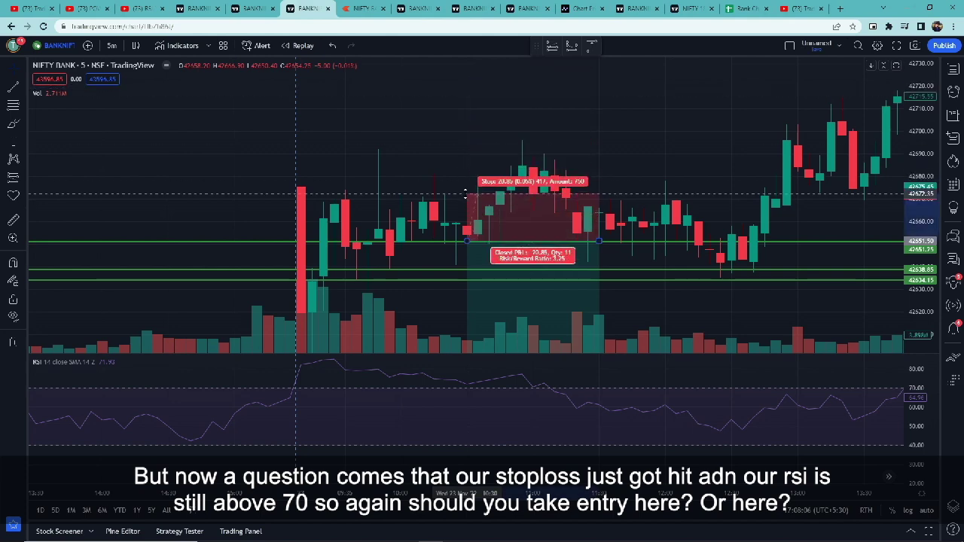
left_click_drag(594, 247, 484, 192)
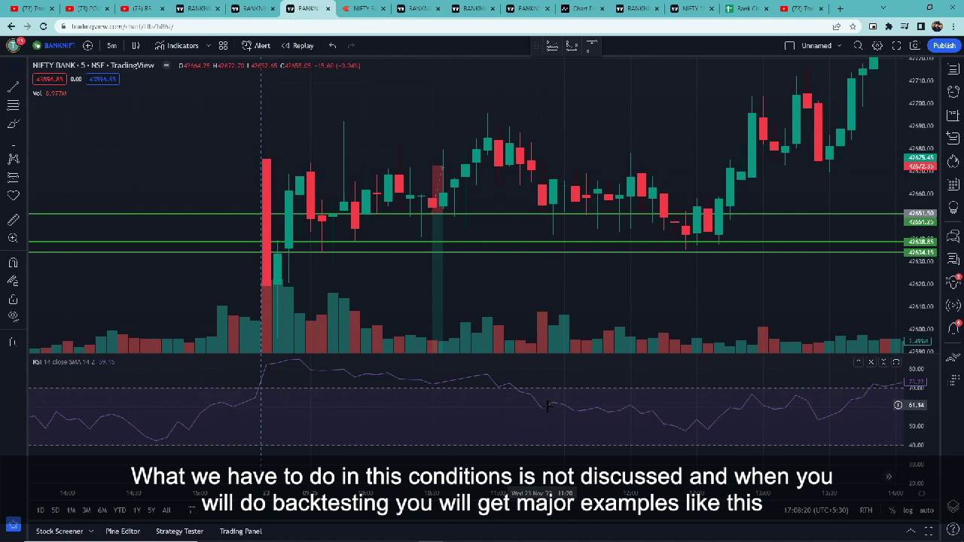
Delete the three horizontal support lines from the 23 Nov chart.
left_click_drag(488, 248, 417, 269)
key("Delete")
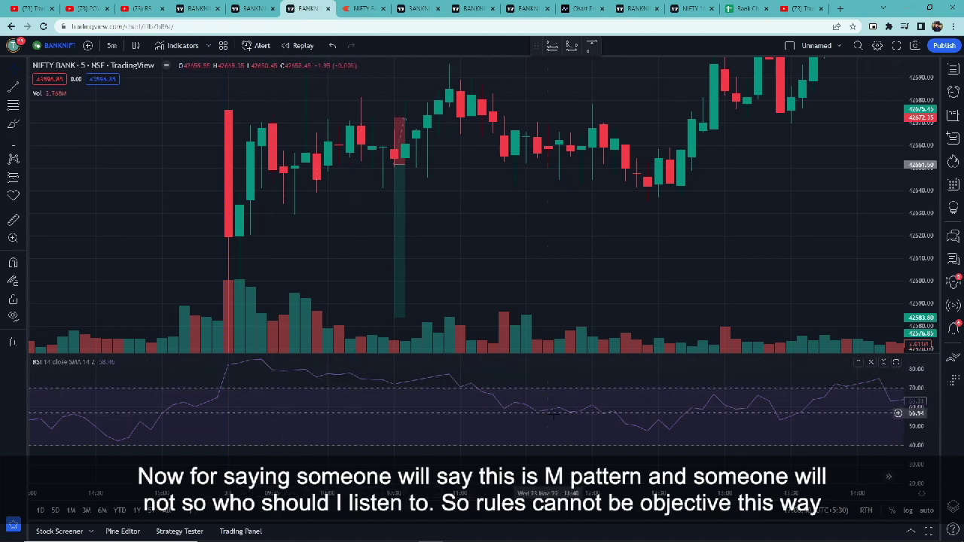
Bring the short position's target closer to the entry, at 42622.40, 29.10 points below it.
scroll(605, 296, "left", 5)
scroll(558, 250, "right", 8)
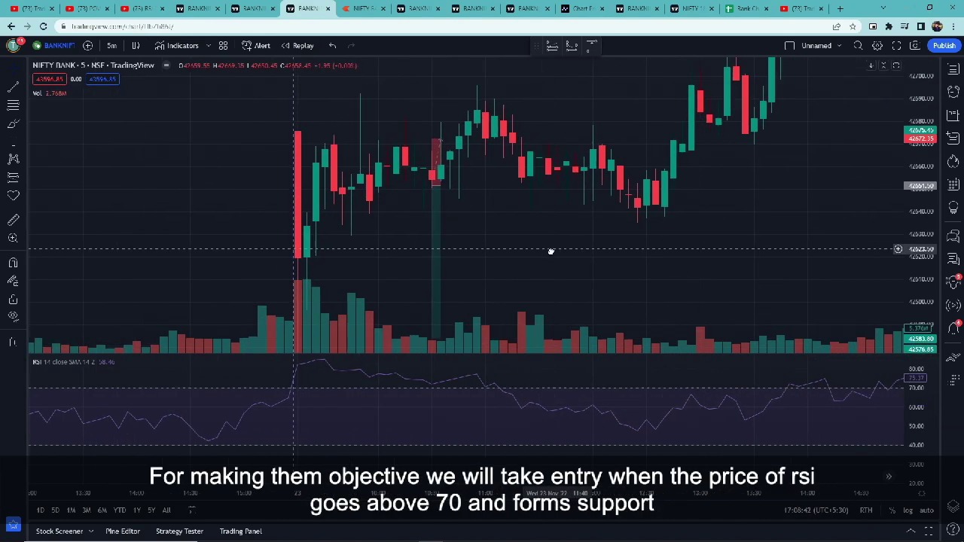
scroll(559, 249, "left", 3)
left_click_drag(490, 248, 505, 219)
scroll(504, 219, "right", 3)
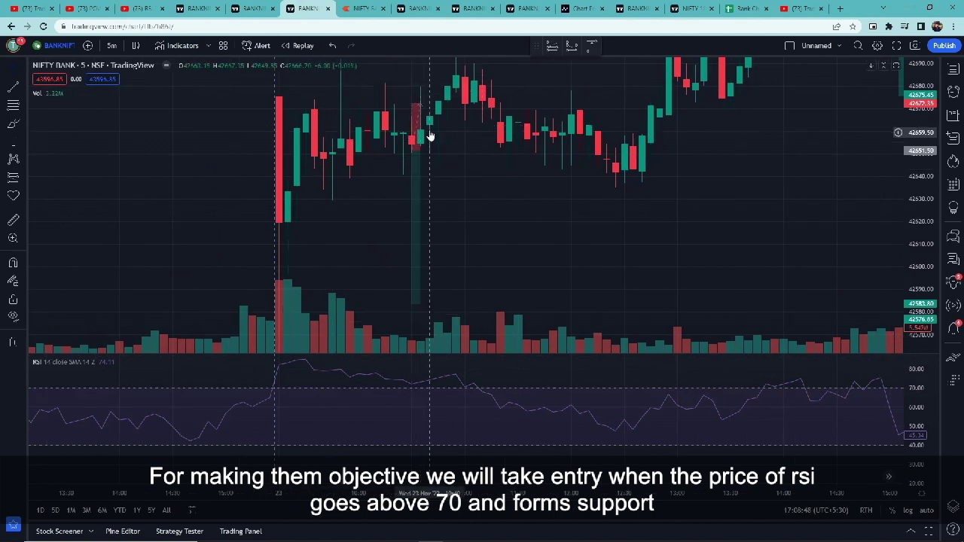
mouse_move(419, 159)
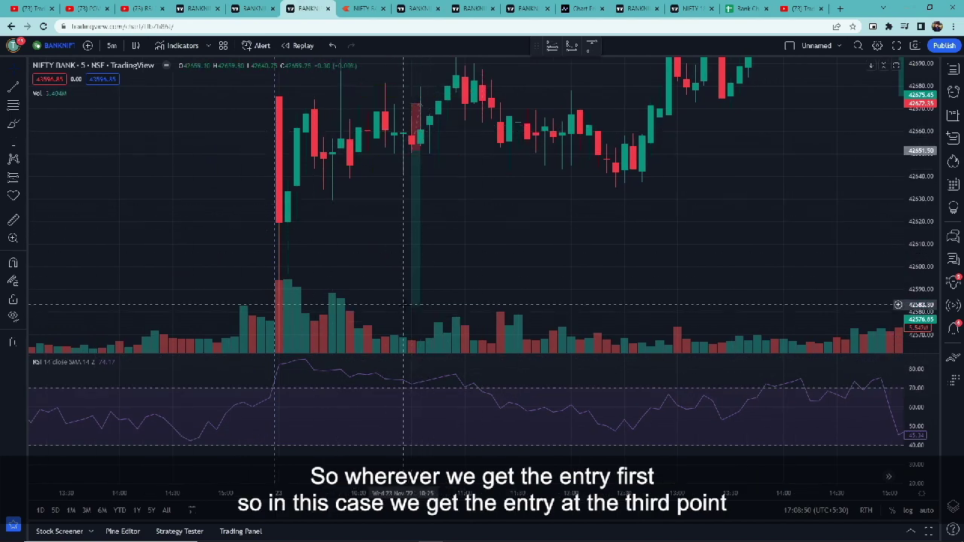
left_click_drag(414, 304, 412, 216)
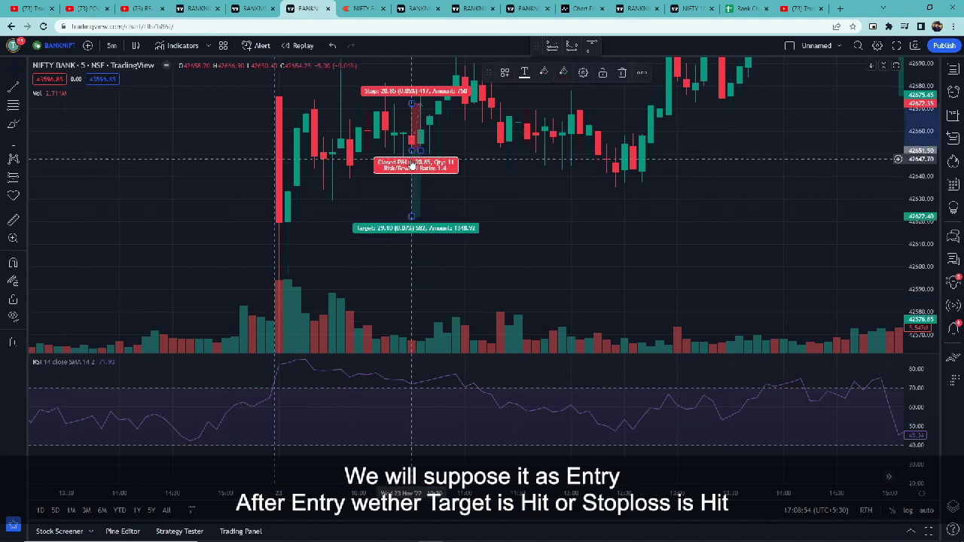
left_click(429, 124)
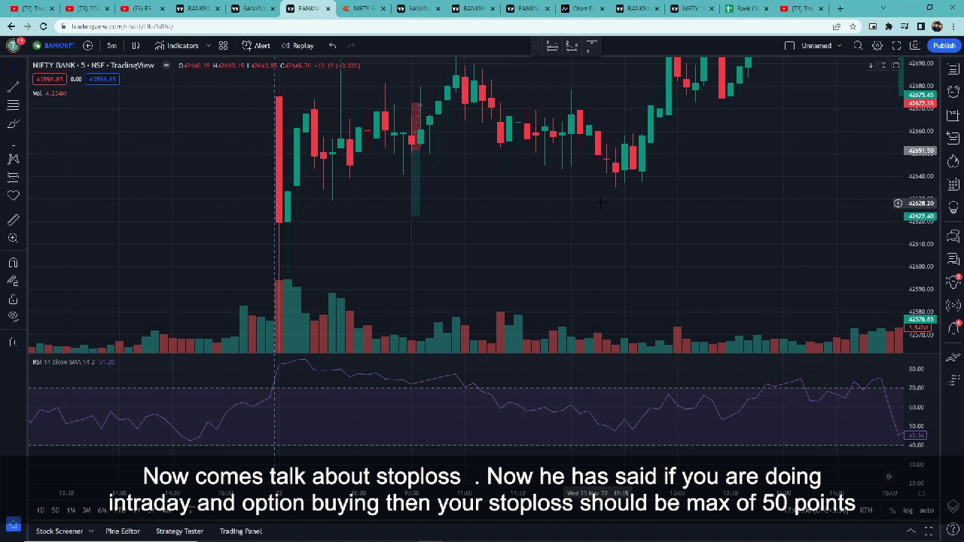
Raise the short position's stop to 42681.05, 29.55 points above the entry.
mouse_move(420, 120)
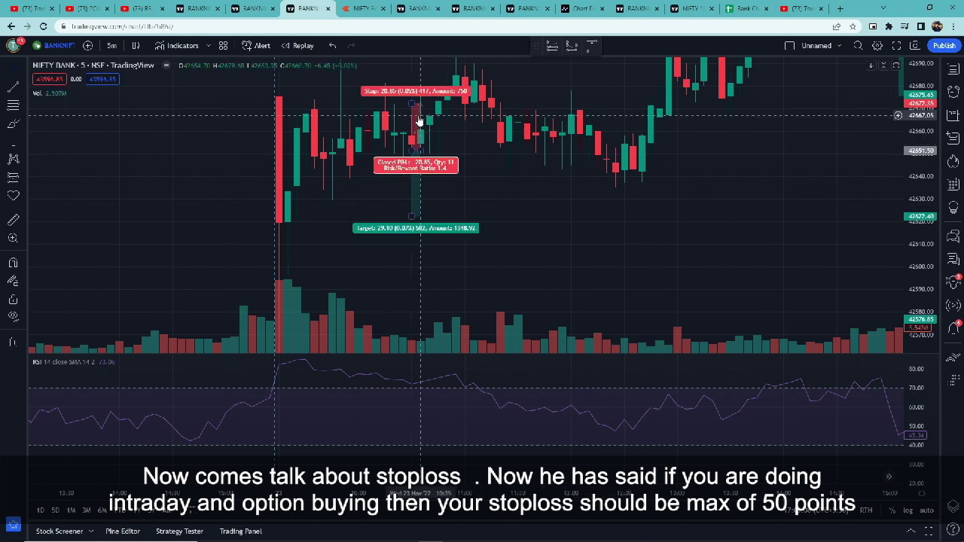
mouse_move(413, 103)
left_mouse_down()
mouse_move(409, 71)
mouse_move(423, 113)
left_mouse_up()
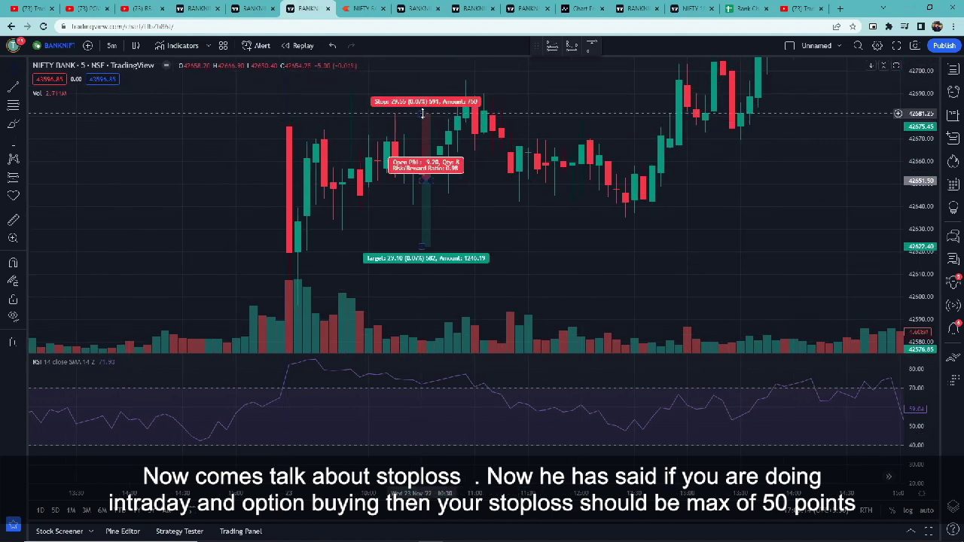
left_click(422, 113)
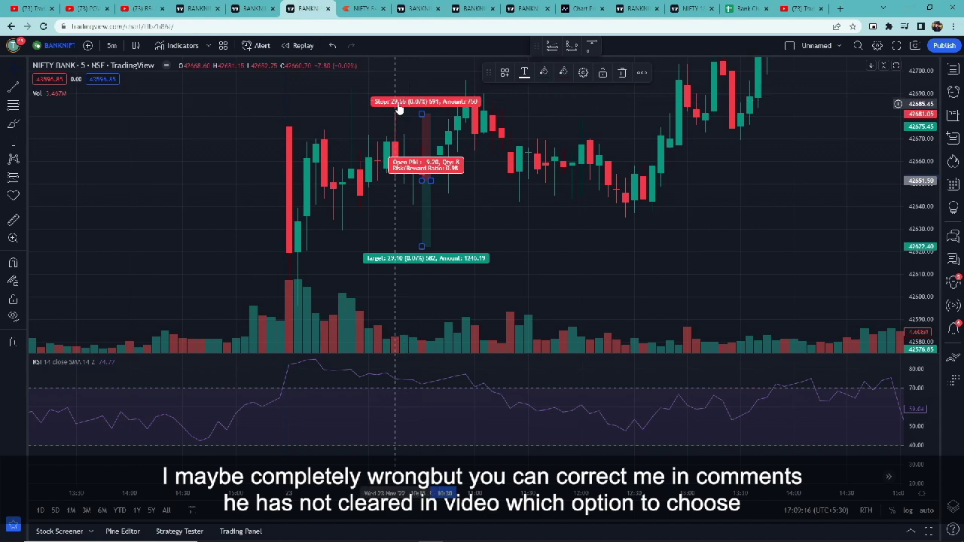
scroll(557, 253, "up", 2)
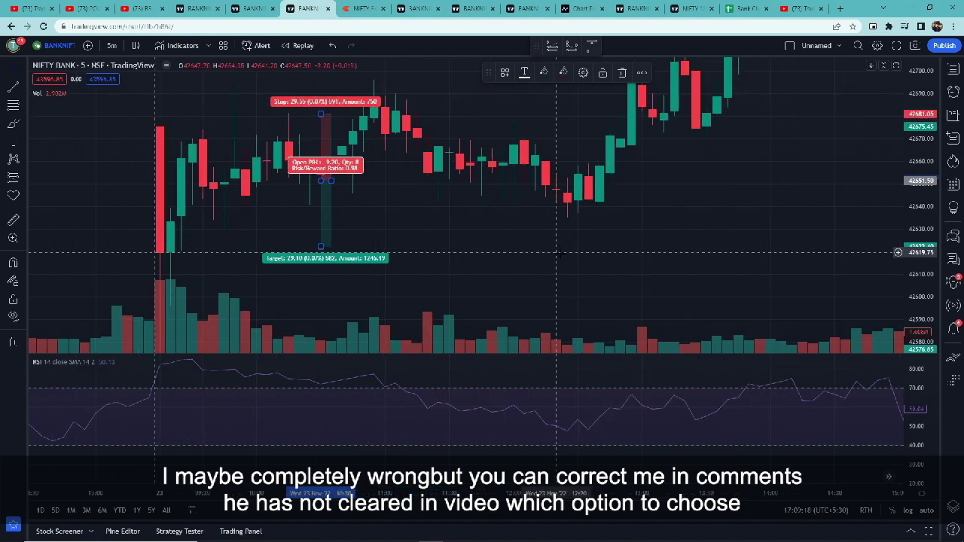
left_click(492, 258)
left_click_drag(492, 258, 569, 263)
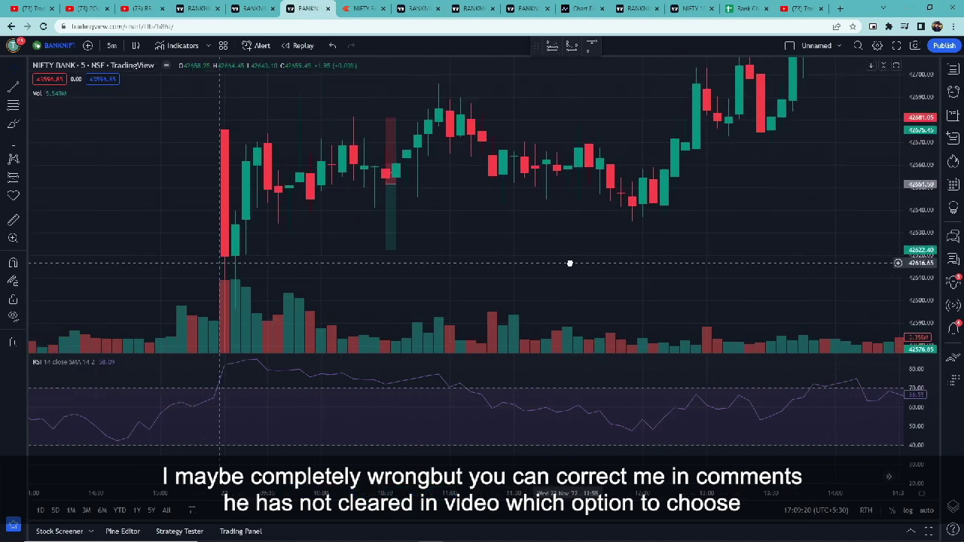
Check the RSI strategy video on YouTube and compare the Bank Nifty spot move with the option charts on Kite.
left_click(126, 8)
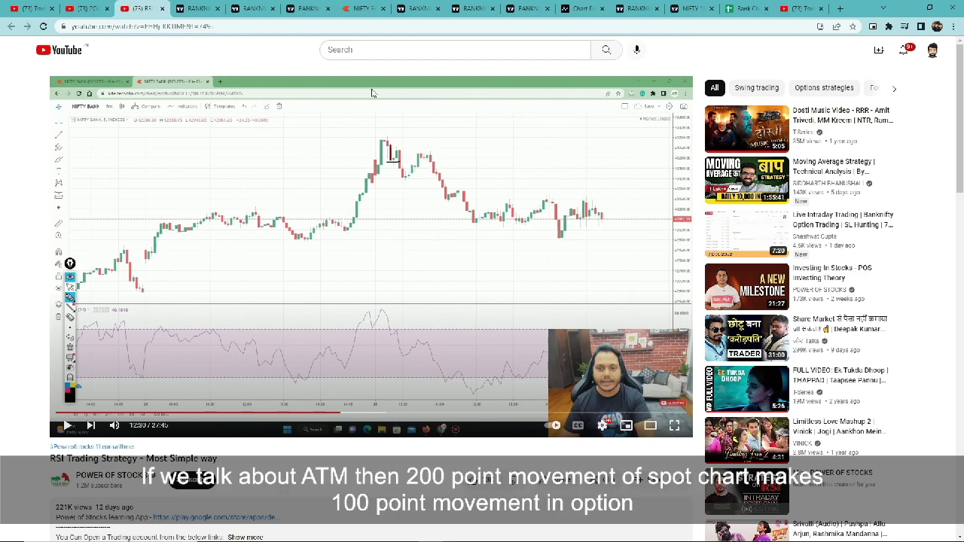
left_click(364, 6)
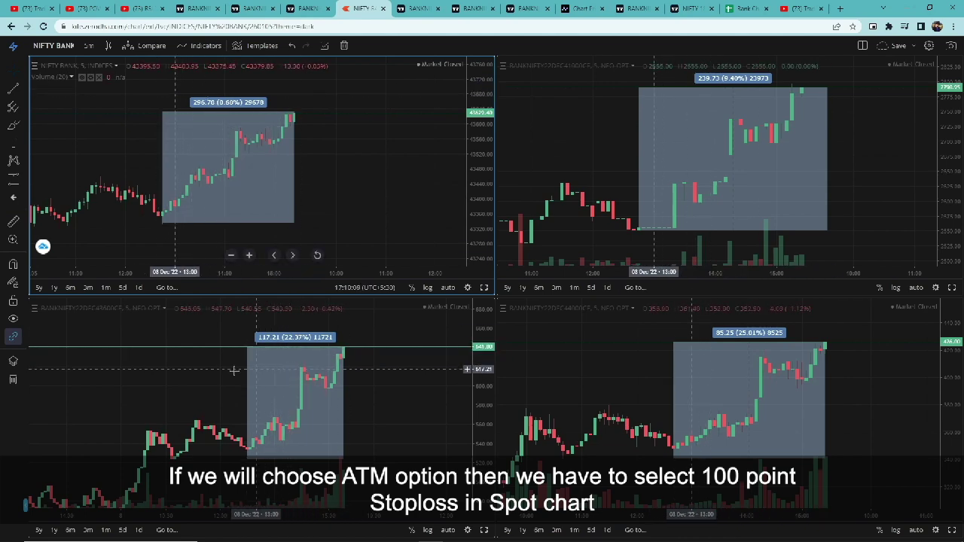
left_click(312, 5)
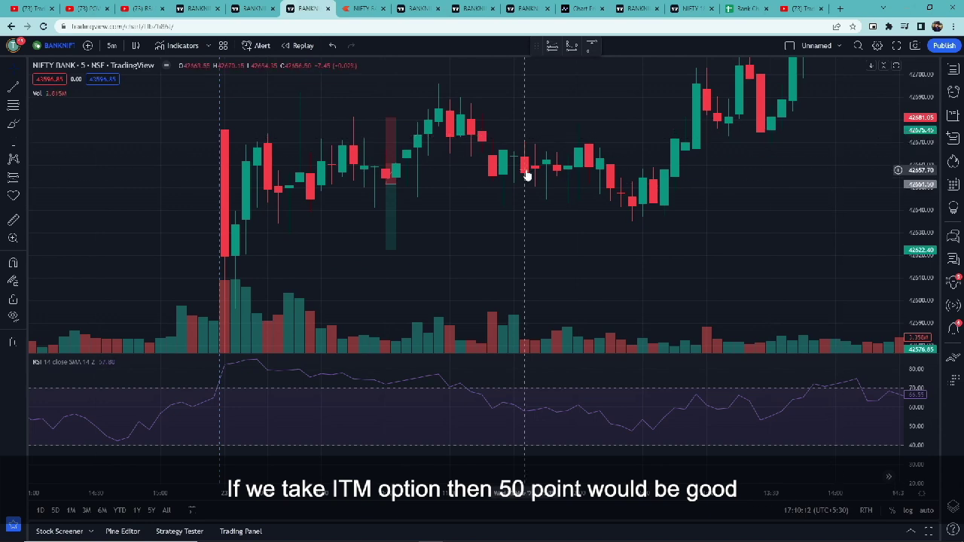
left_click(365, 6)
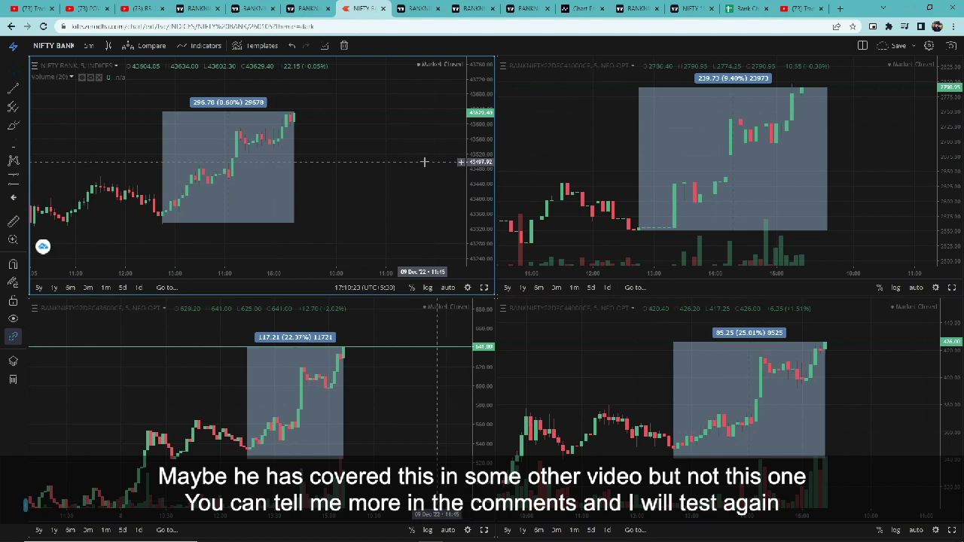
Switch to the TradingView Bank Nifty chart of 24–25 Nov and delete the short position on it.
left_click(416, 8)
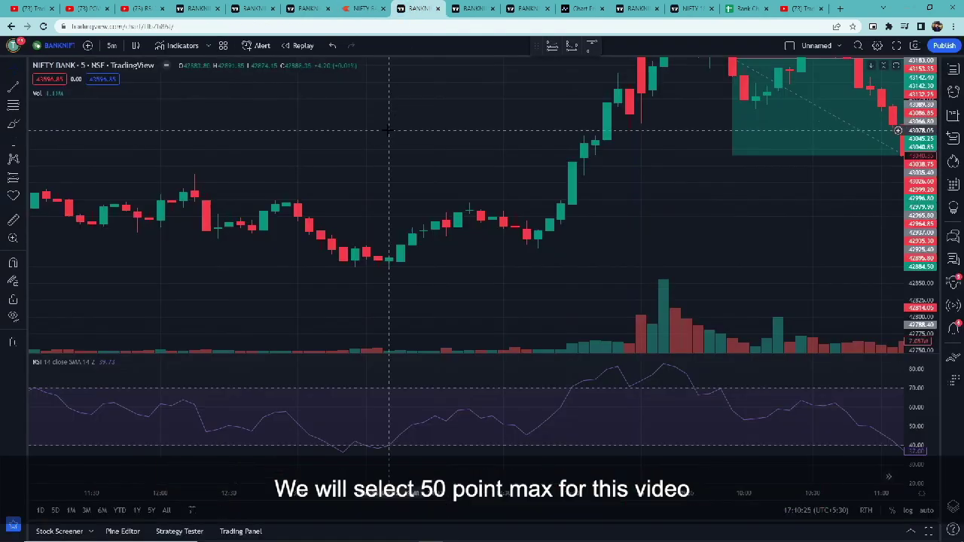
left_click(777, 138)
key("Delete")
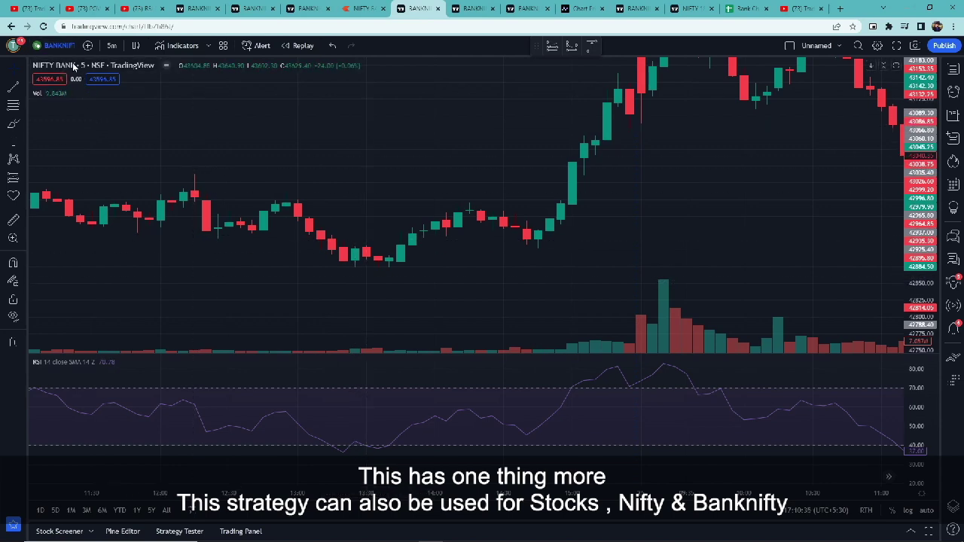
View the Nifty 50 and Bank Nifty charts in turn to compare how the stop-loss limit applies to each.
left_click(687, 6)
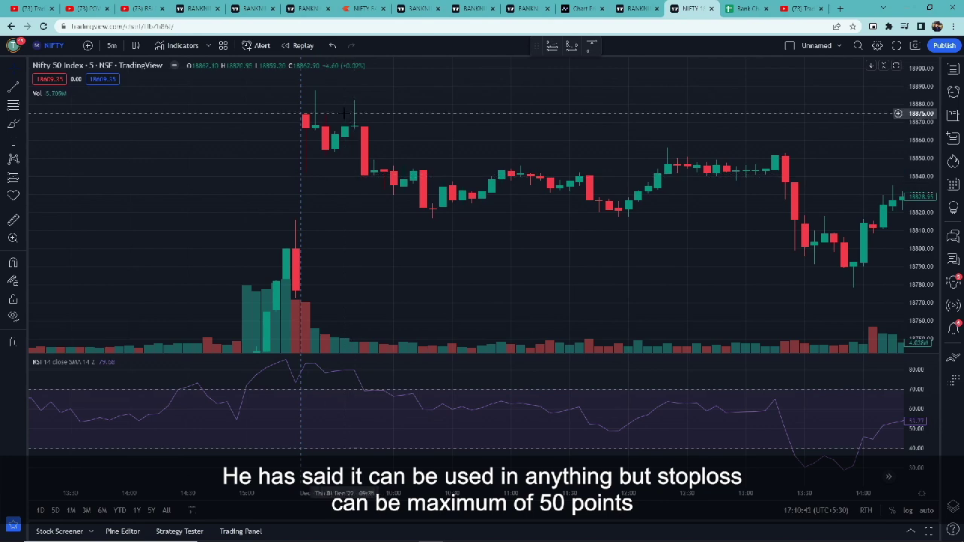
left_click(309, 6)
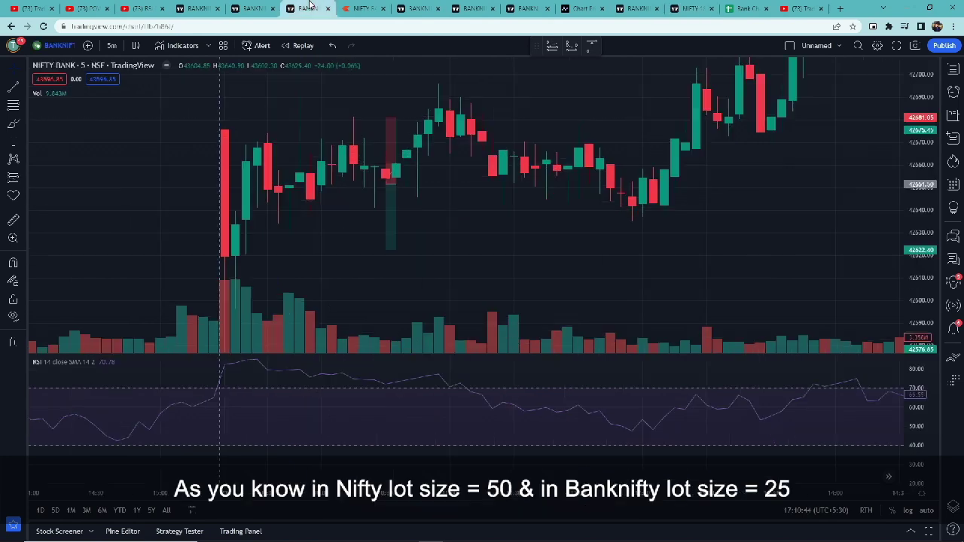
left_click(403, 6)
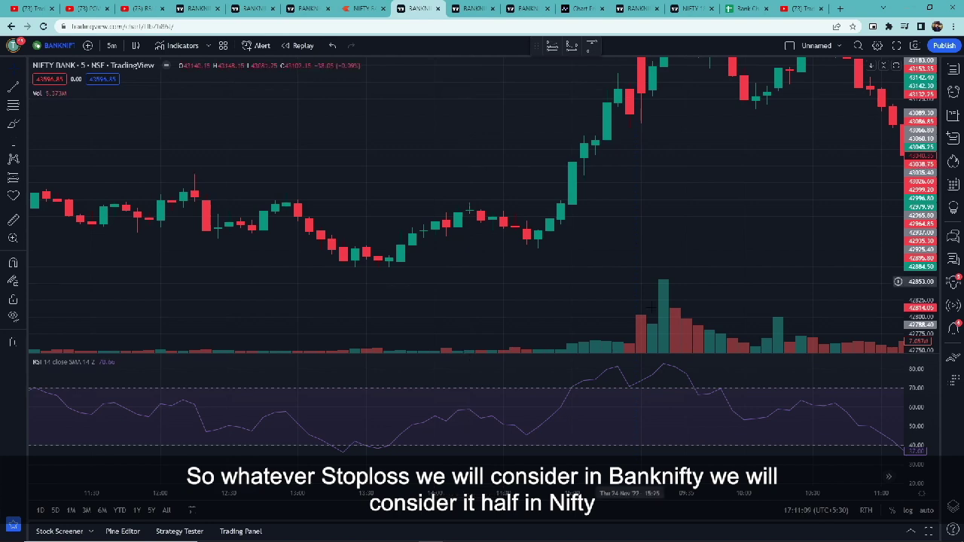
left_click(691, 8)
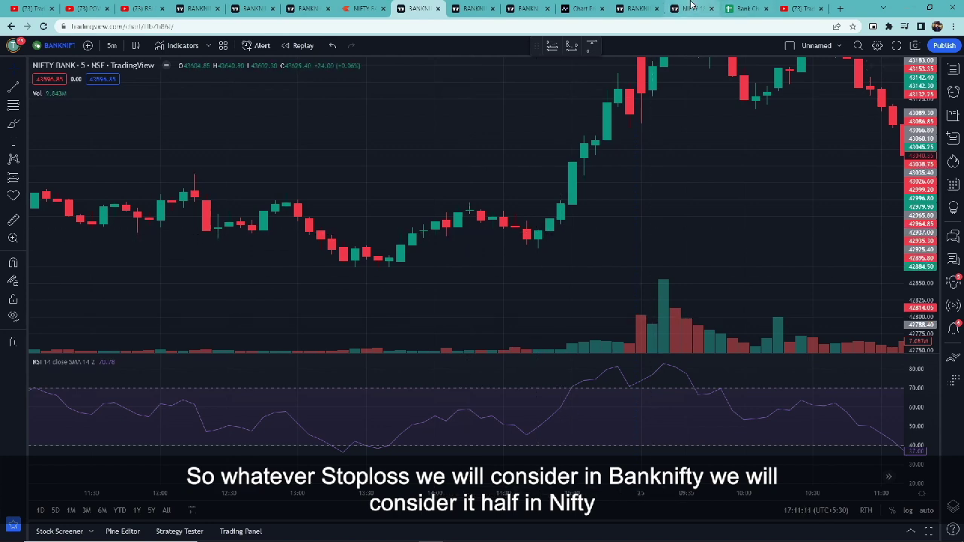
On the 24 Nov Bank Nifty chart, place a long position at 13:45 with entry at 42906.05 and stop 32.90 points below.
left_click(415, 8)
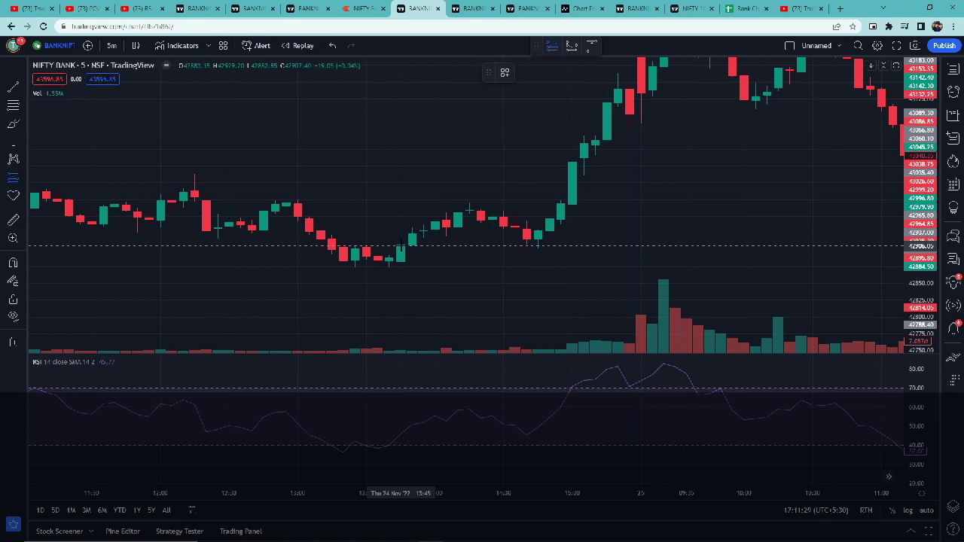
left_click(402, 246)
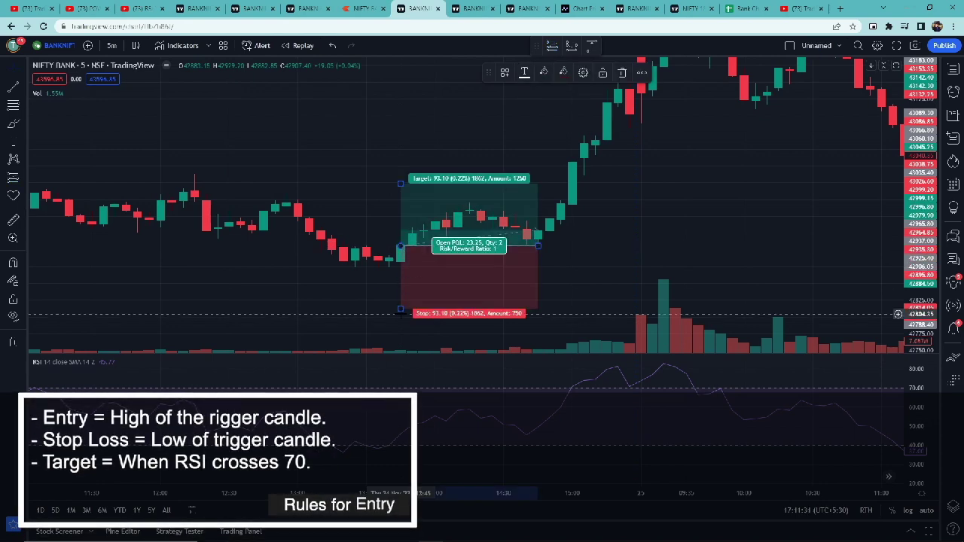
left_click_drag(401, 310, 409, 275)
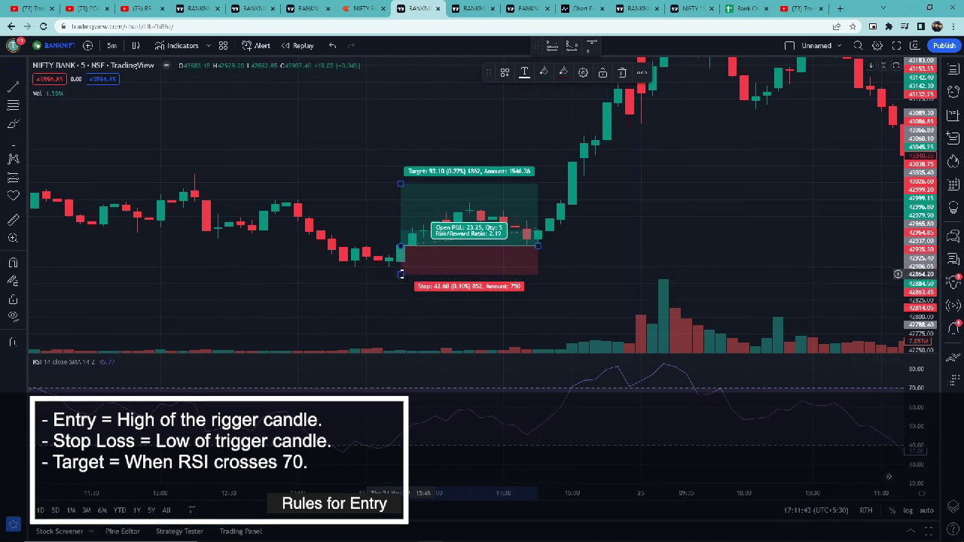
left_click_drag(401, 274, 407, 268)
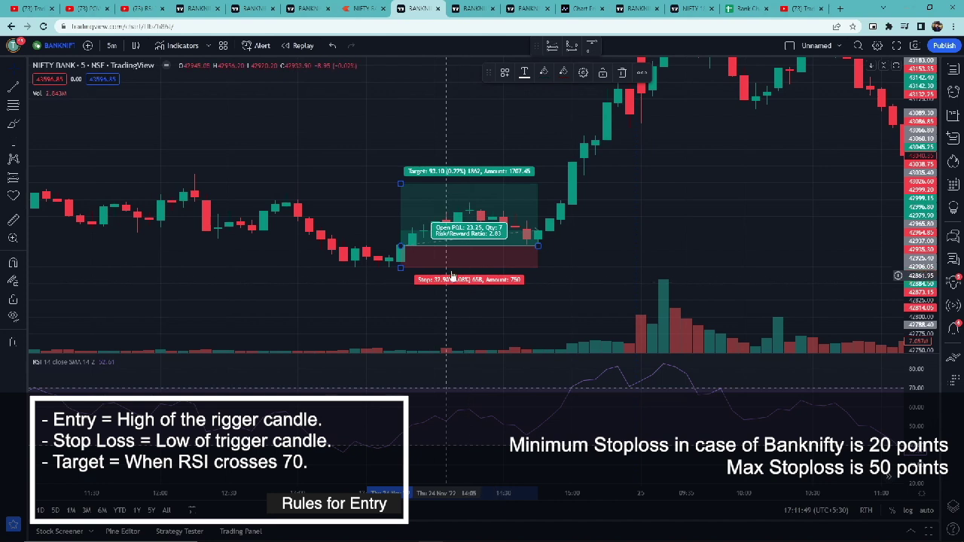
Extend the long position to the 15:00 candle where the RSI crosses 70 and raise its target to 126.40 points above entry.
left_click_drag(539, 247, 572, 248)
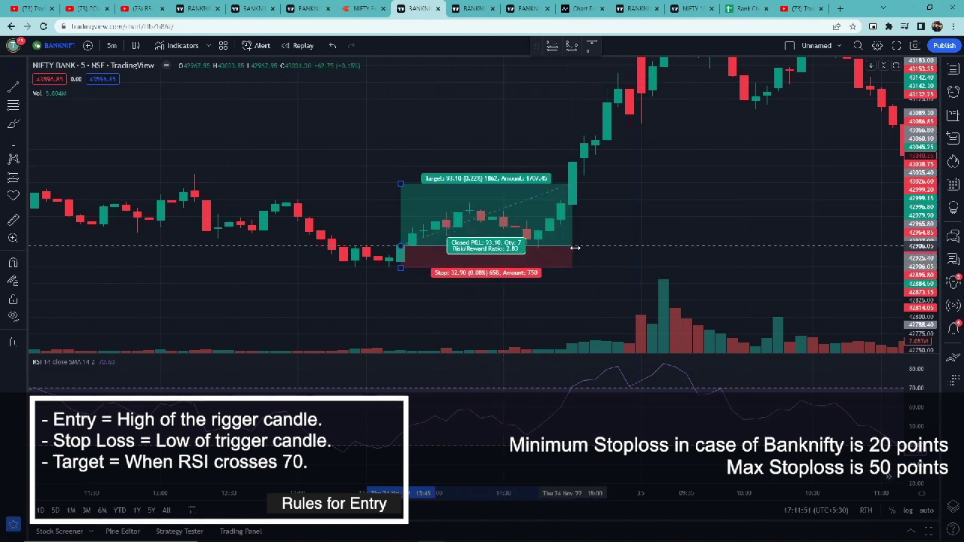
left_click(458, 302)
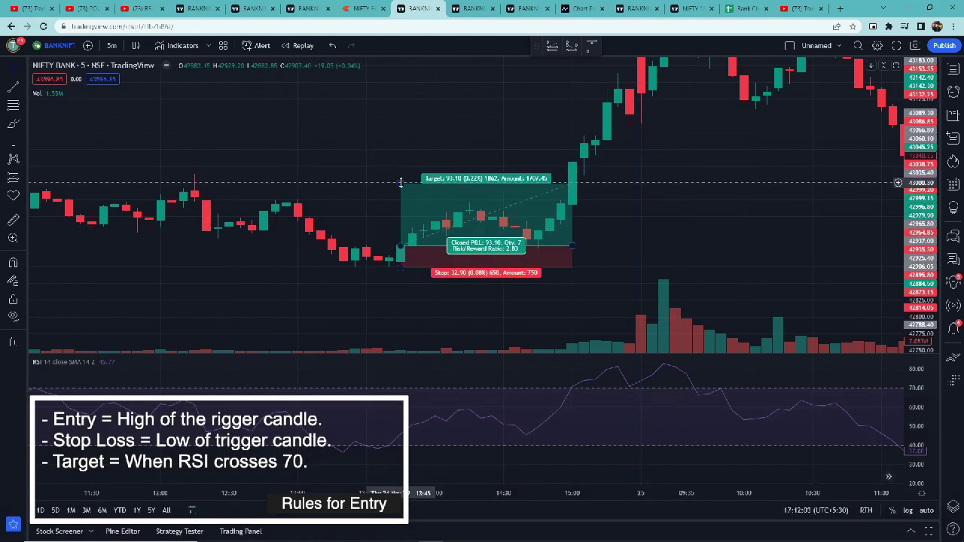
left_click_drag(402, 184, 402, 161)
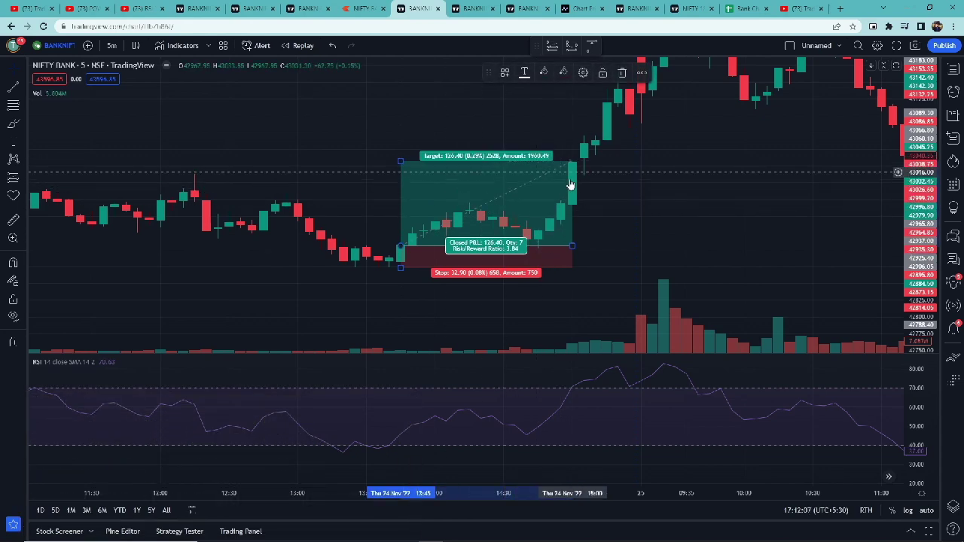
Open the next Bank Nifty example chart, which already has two long positions drawn.
left_click_drag(618, 194, 592, 198)
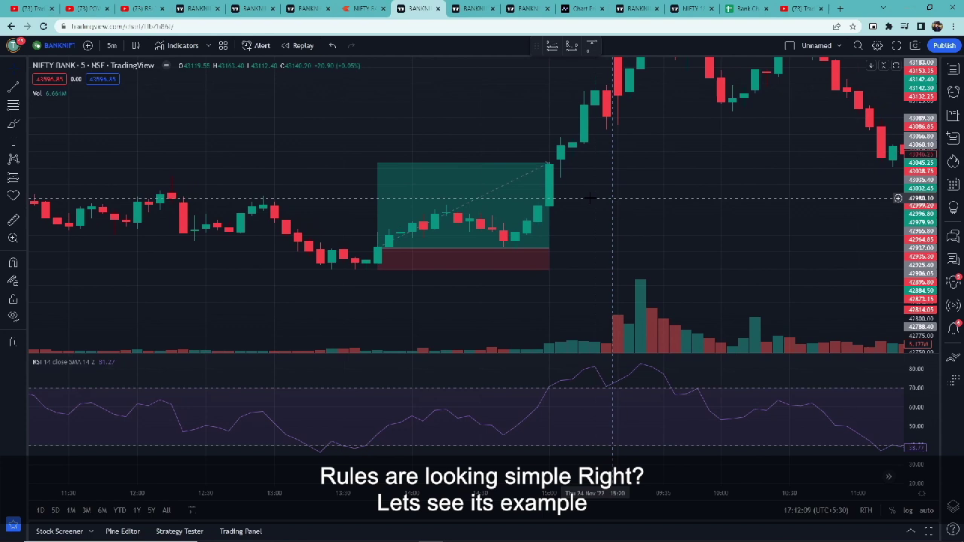
key("ctrl+Tab")
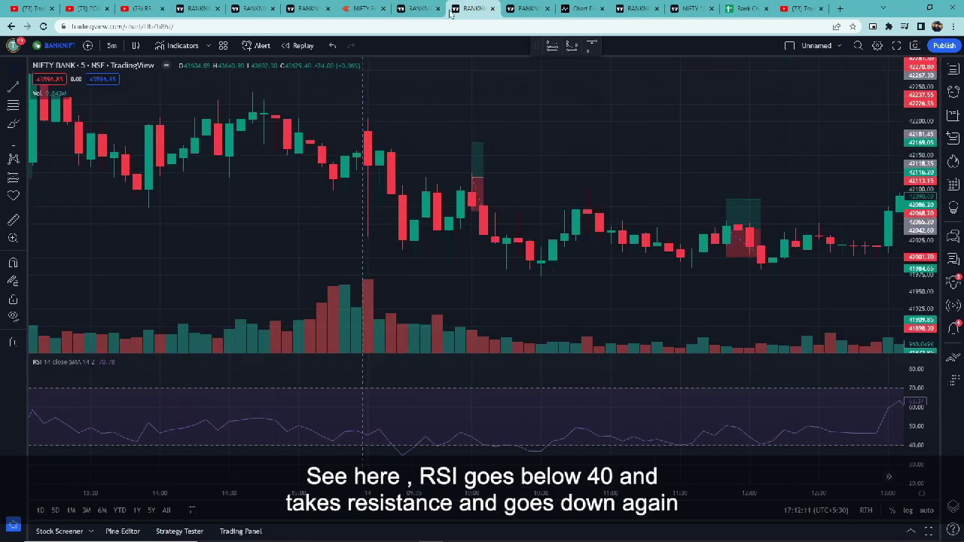
Adjust the stop of the 10:00 long position to 50.75 points and delete the other long position near 12:00.
mouse_move(474, 203)
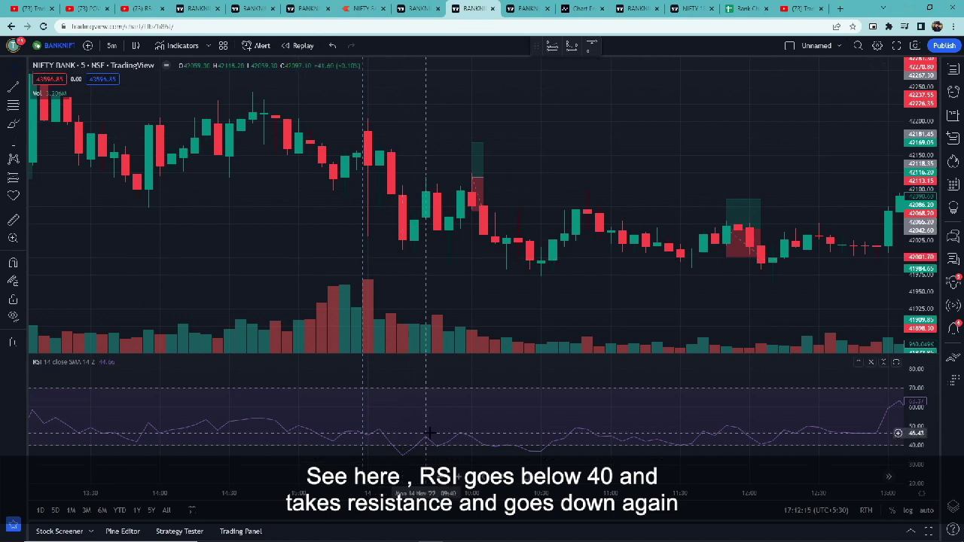
mouse_move(473, 183)
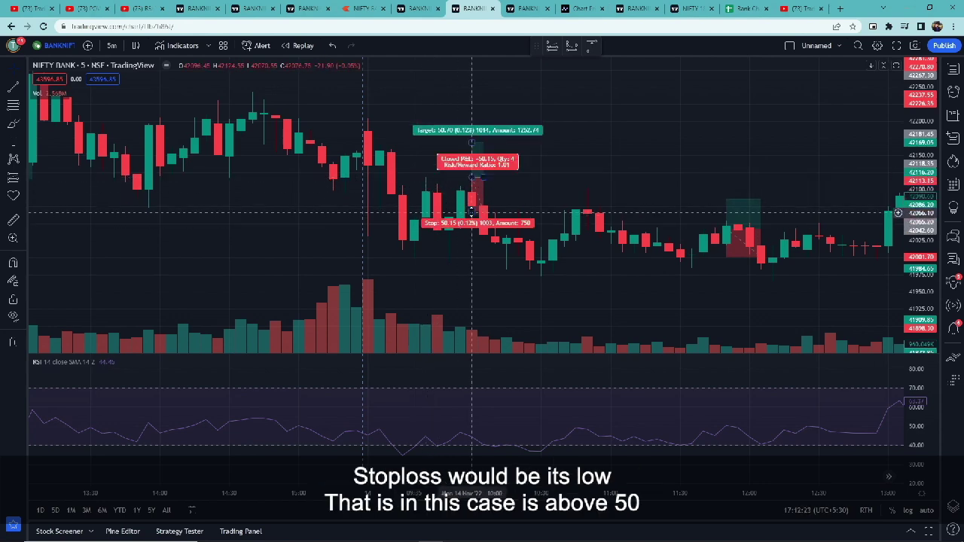
left_click_drag(473, 213, 474, 212)
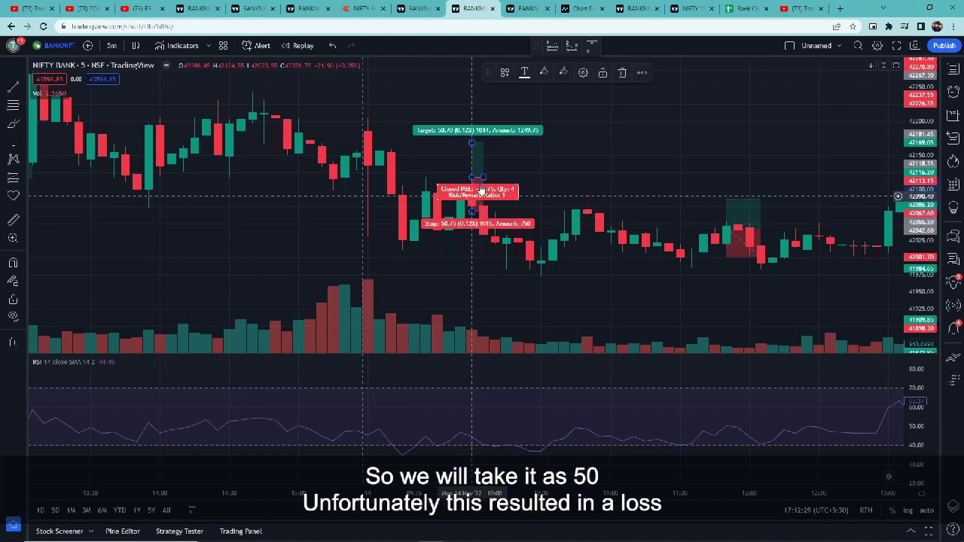
left_click(743, 226)
key("Delete")
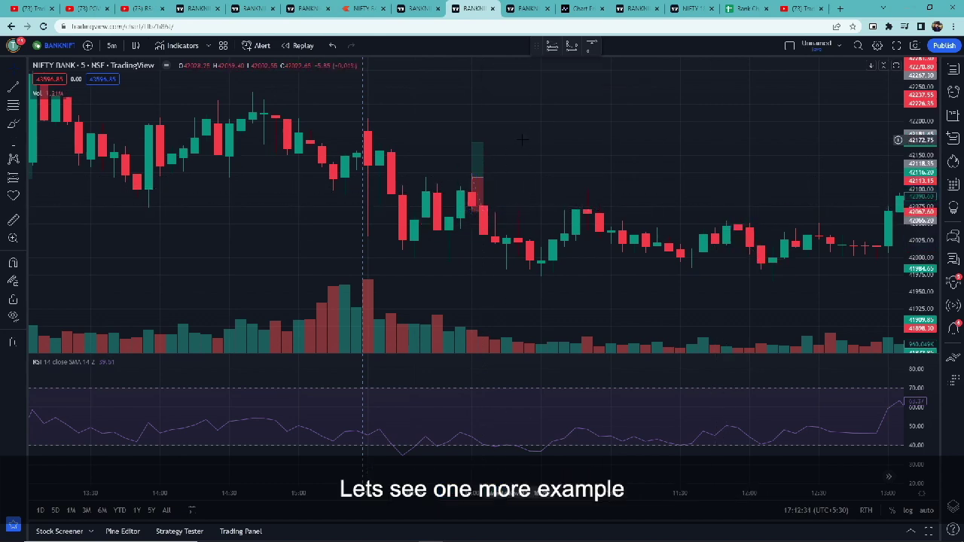
On the next Bank Nifty example chart, place a long position at 12:25 on 15 Nov with entry at 42138.65 and stop 33.95 points below.
left_click(527, 9)
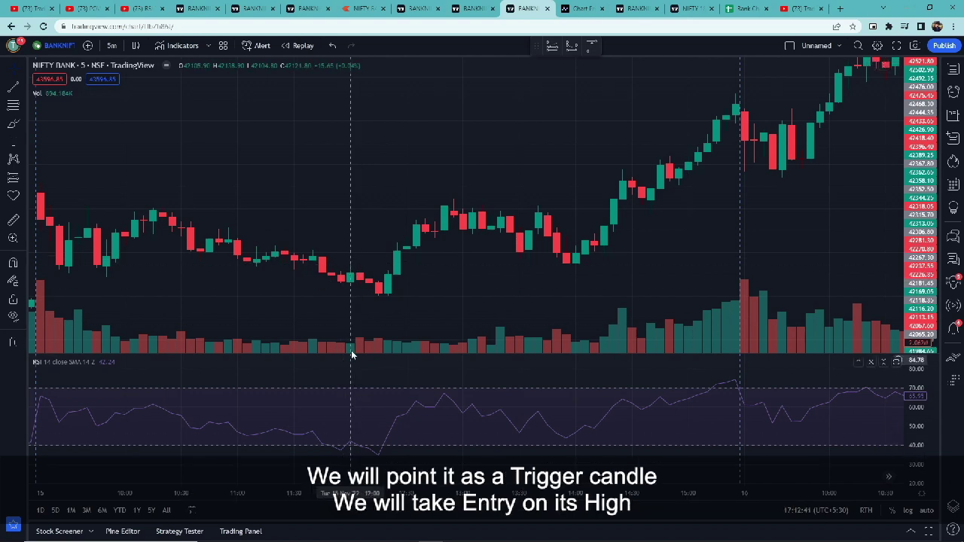
left_click(13, 178)
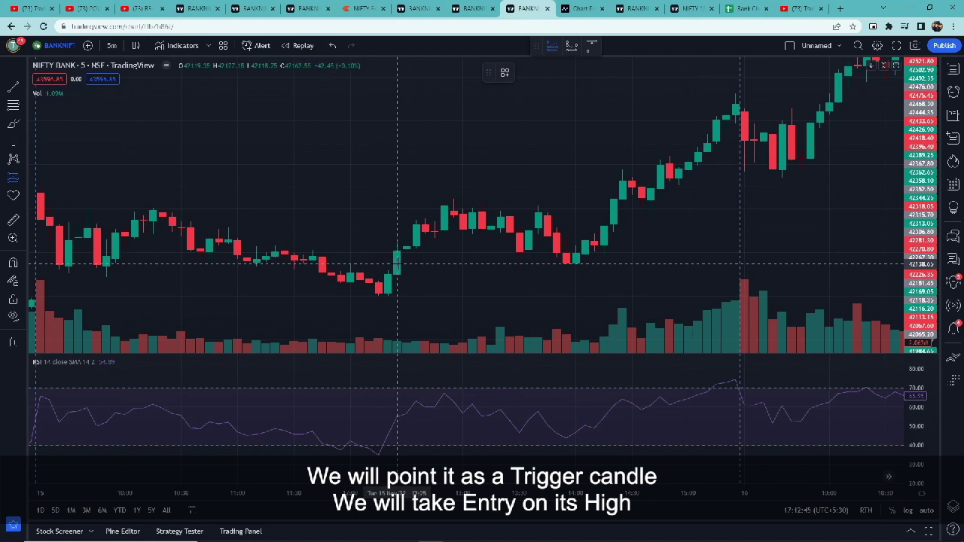
left_click(397, 263)
left_click_drag(397, 319, 402, 282)
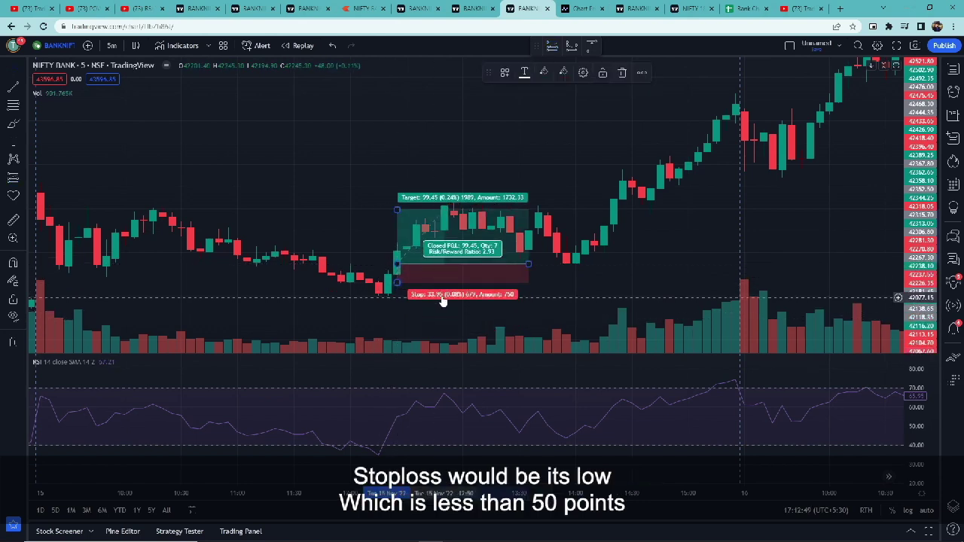
Extend the long position to the candle where the RSI hits 70 and raise its target to 262.60 points above entry.
left_click_drag(529, 265, 716, 263)
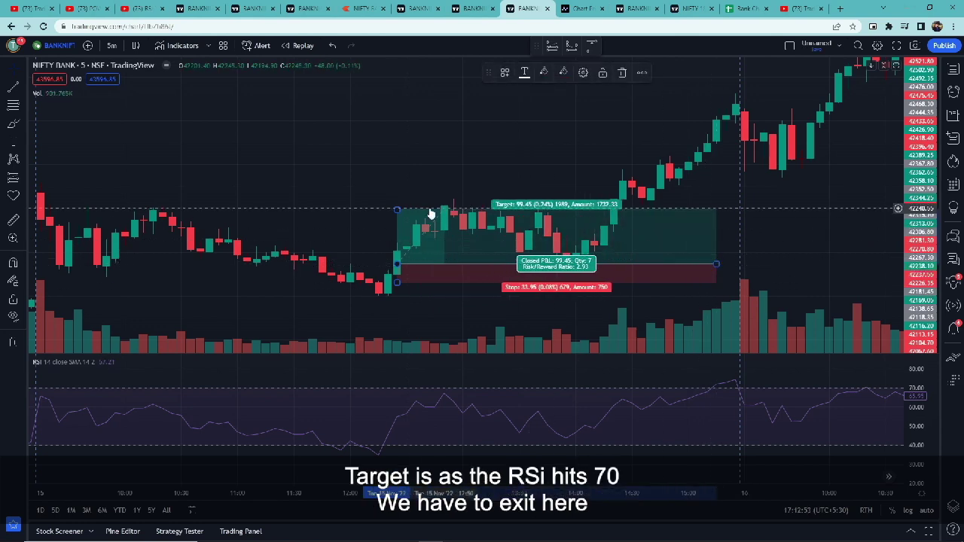
left_click_drag(397, 210, 399, 120)
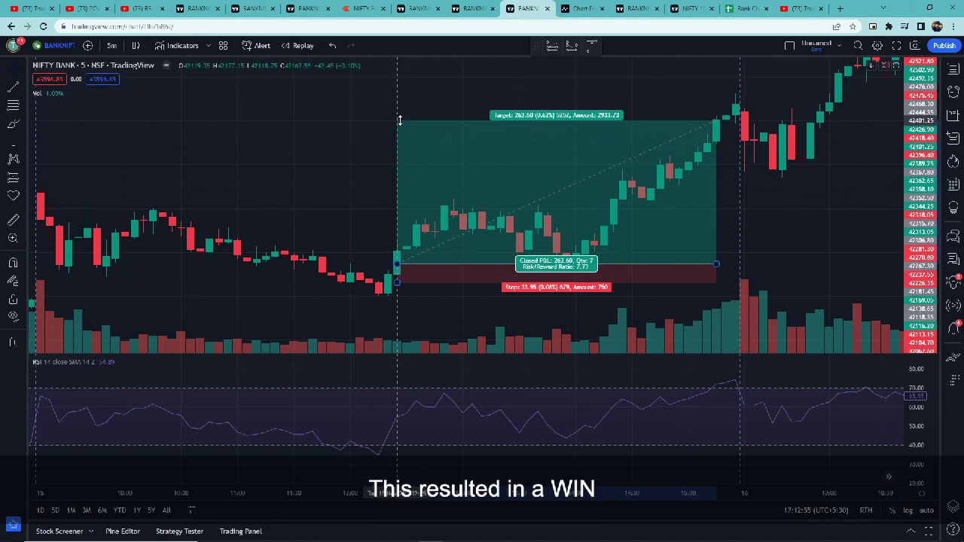
left_click(547, 96)
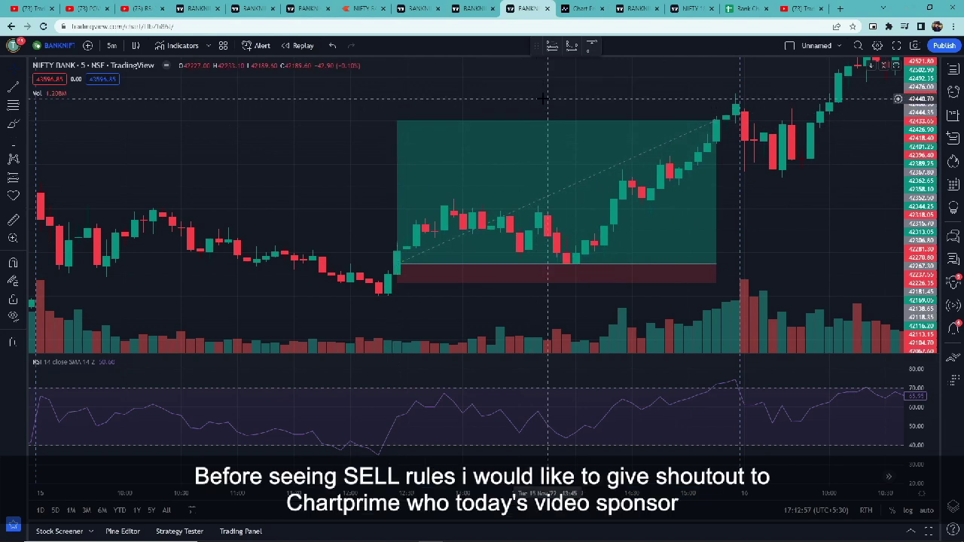
Switch to the ChartPrime website and look through its home page from the indicator cards down to the membership plans.
left_click(581, 7)
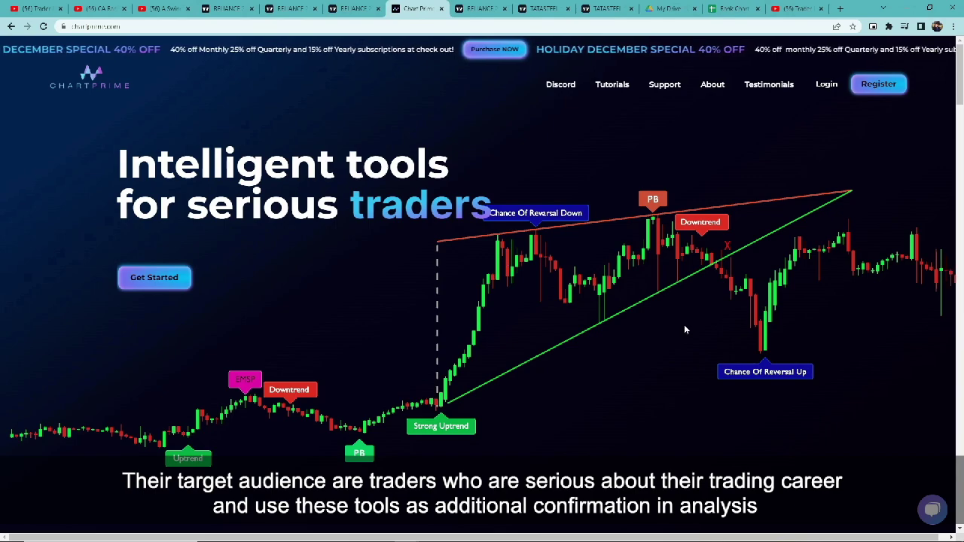
scroll(640, 293, "down", 10)
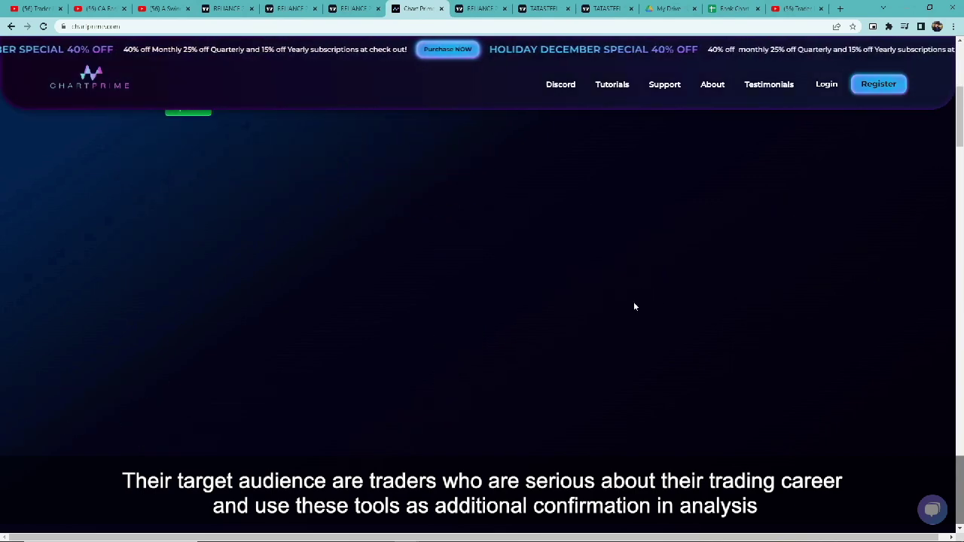
scroll(631, 308, "up", 2)
scroll(635, 308, "down", 8)
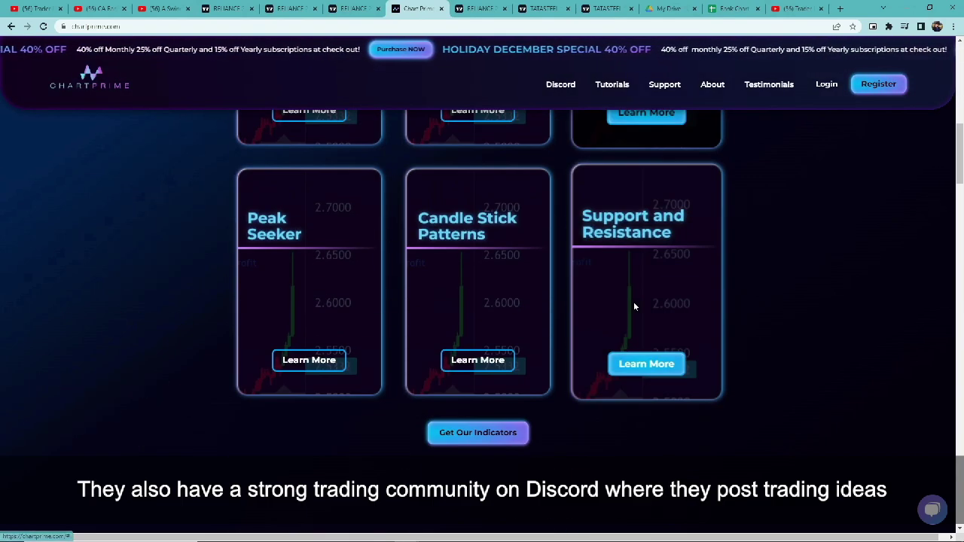
scroll(634, 304, "down", 10)
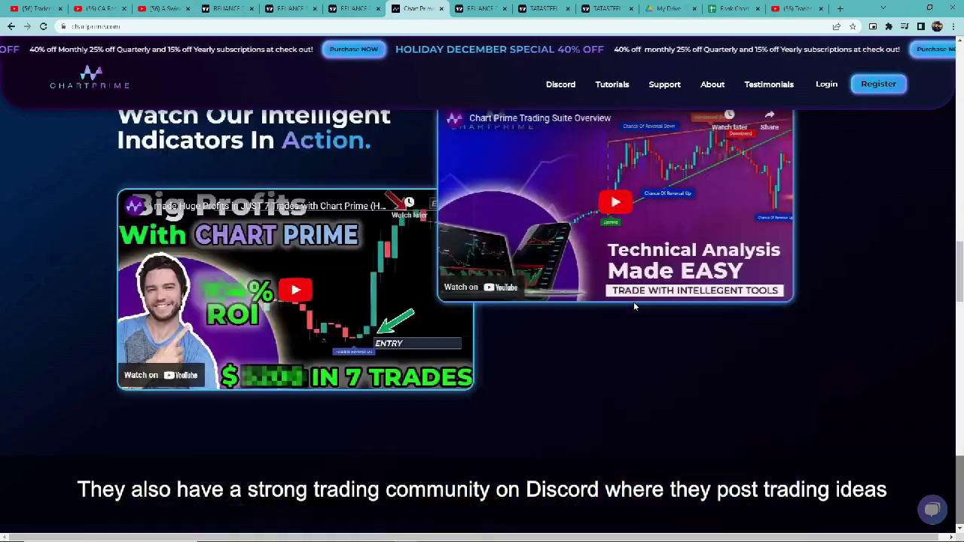
scroll(633, 307, "down", 9)
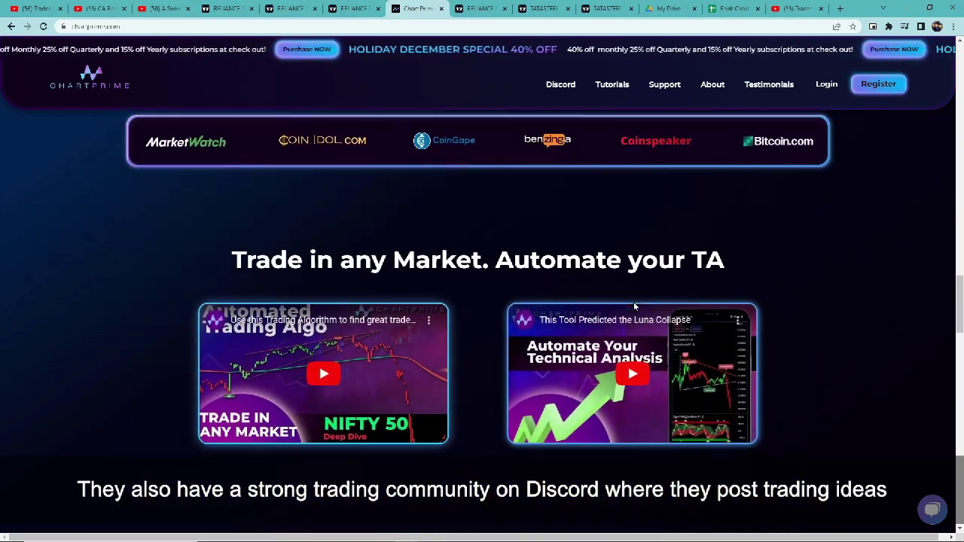
scroll(634, 306, "down", 4)
scroll(633, 301, "up", 3)
scroll(549, 307, "down", 6)
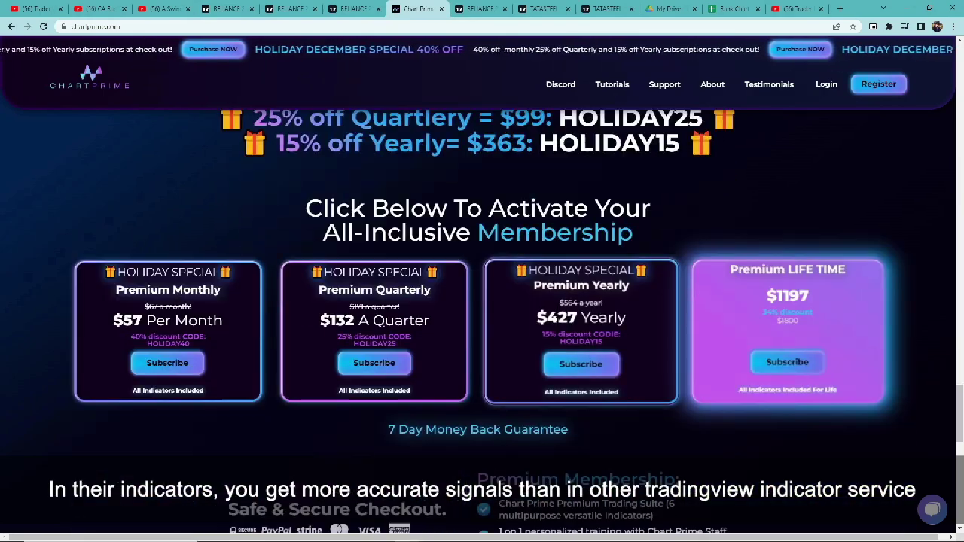
Go back up the ChartPrime home page and review the cards of its six indicators.
scroll(572, 324, "up", 8)
scroll(583, 334, "up", 8)
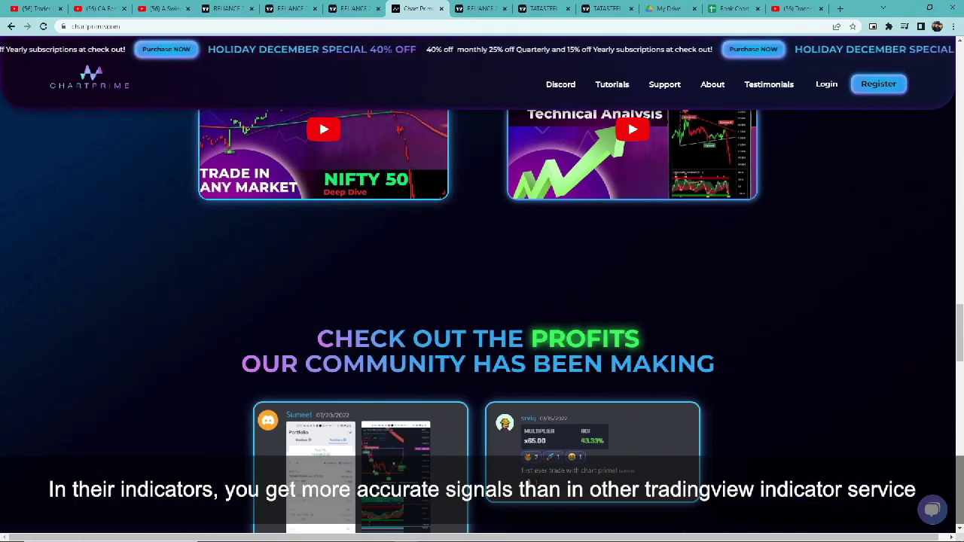
scroll(578, 332, "up", 10)
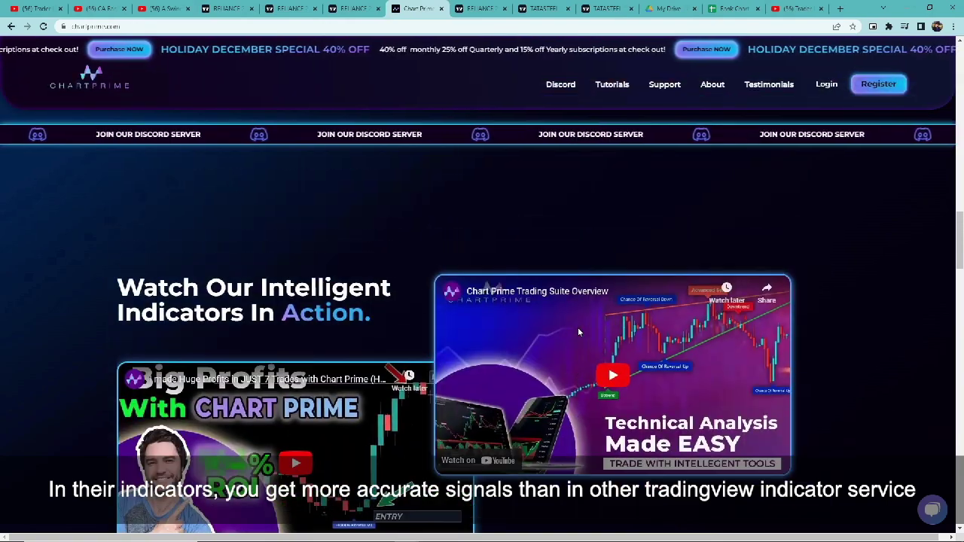
scroll(579, 331, "up", 10)
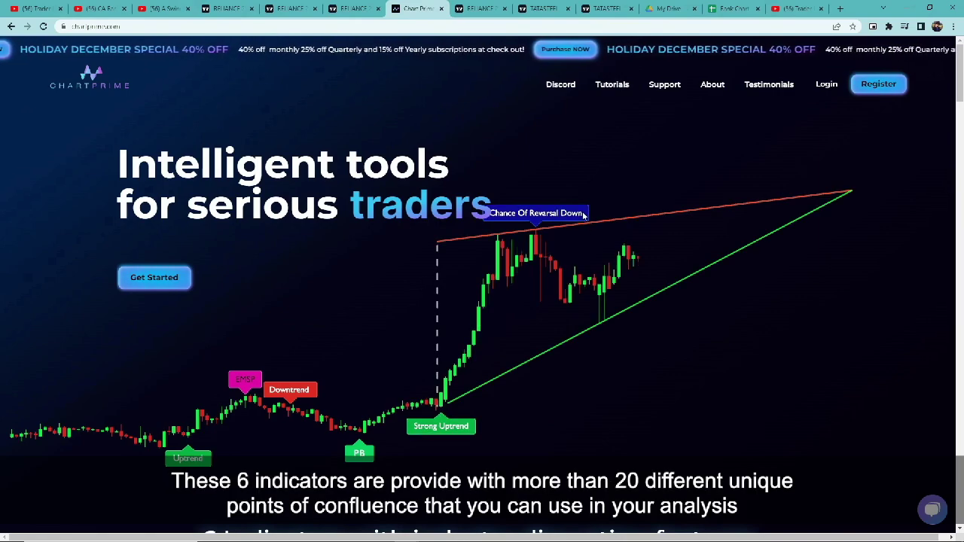
scroll(538, 289, "down", 5)
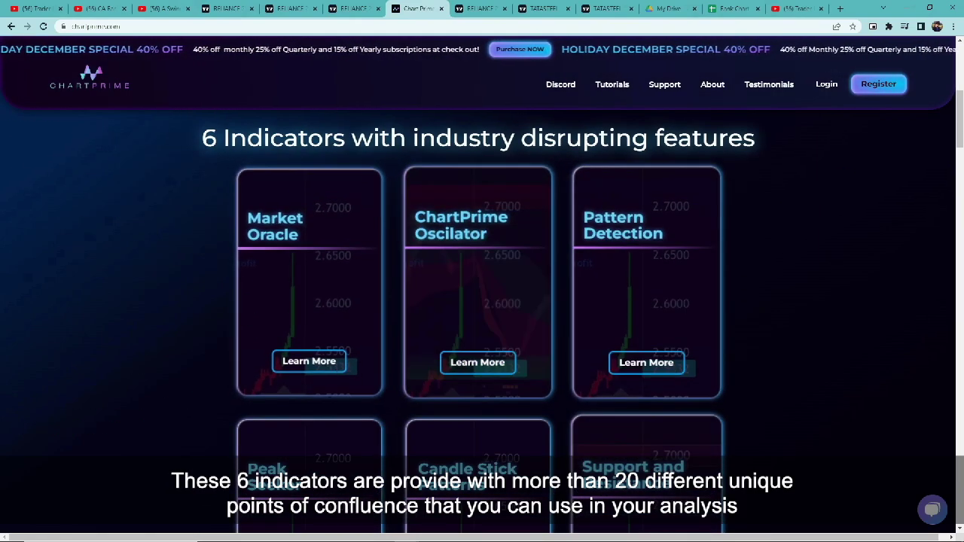
scroll(520, 309, "down", 2)
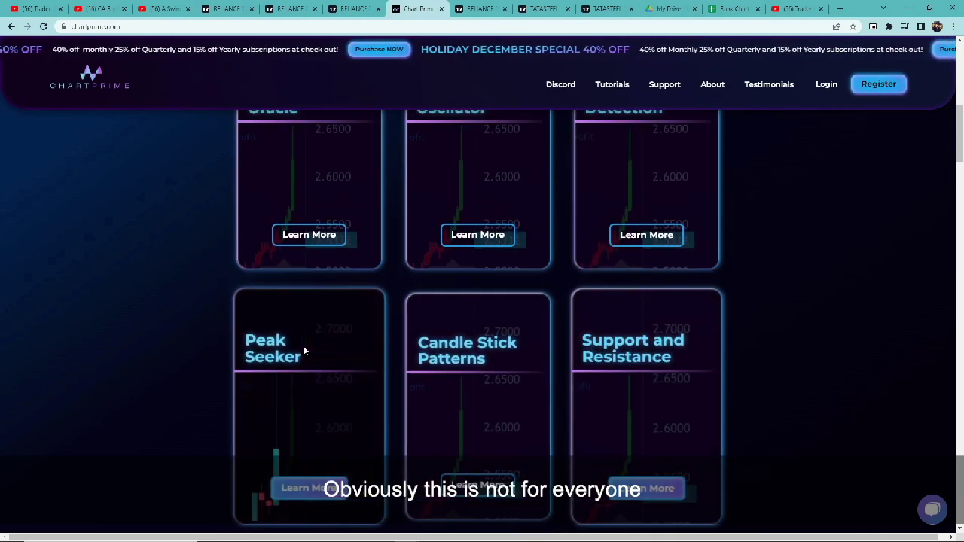
scroll(305, 351, "up", 8)
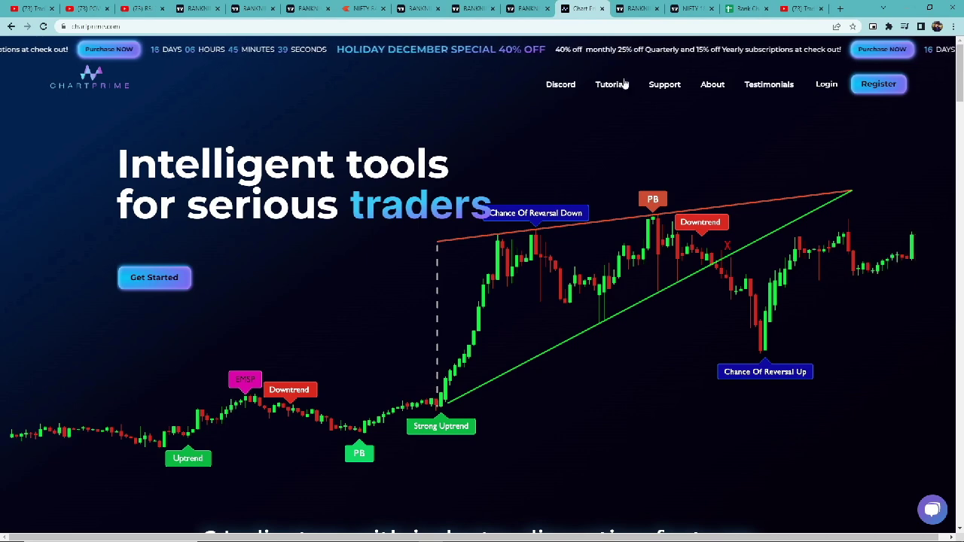
On the Bank Nifty sell example chart, place a short position at 14:20 on 14 Nov with entry at 42163.00 and stop 50.50 points above.
key("ctrl+Tab")
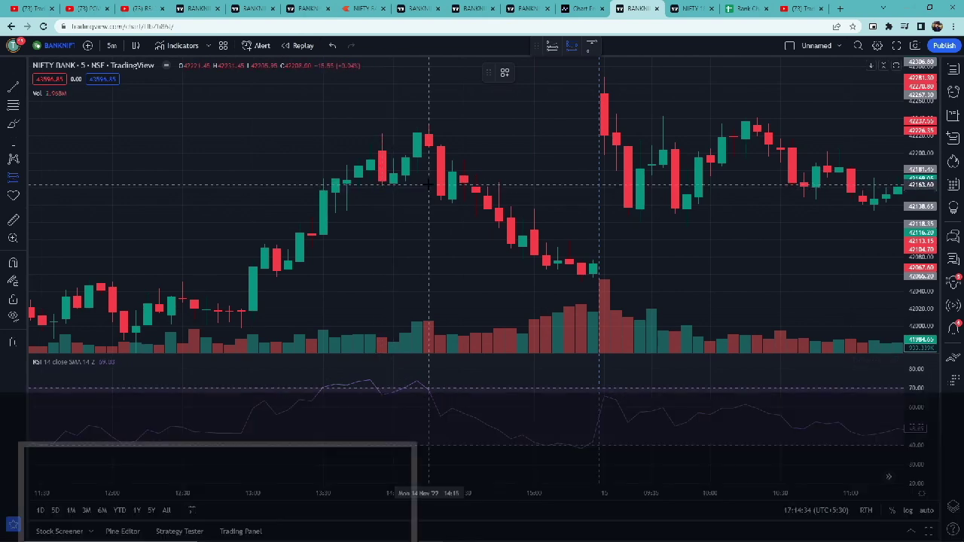
left_click(441, 184)
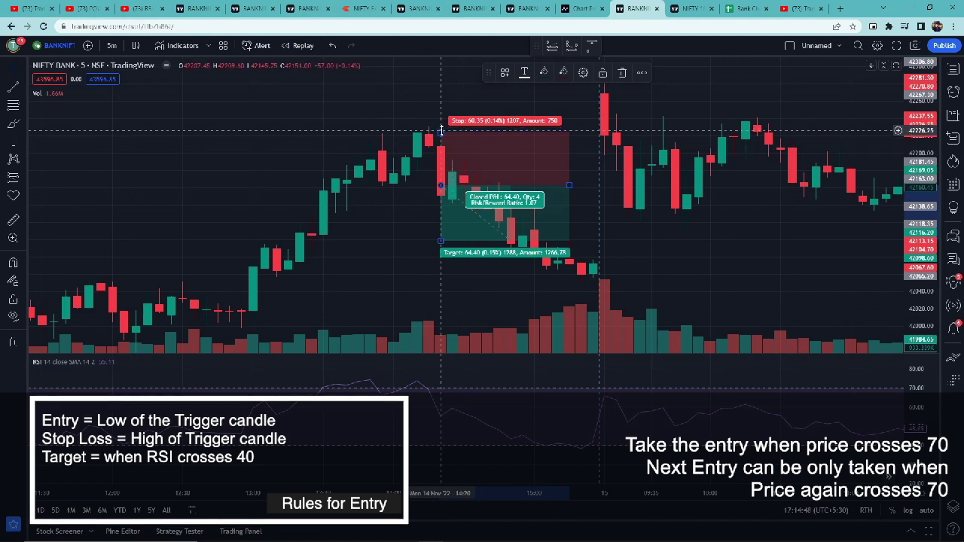
mouse_move(441, 129)
left_mouse_down()
mouse_move(463, 142)
mouse_move(472, 134)
left_mouse_up()
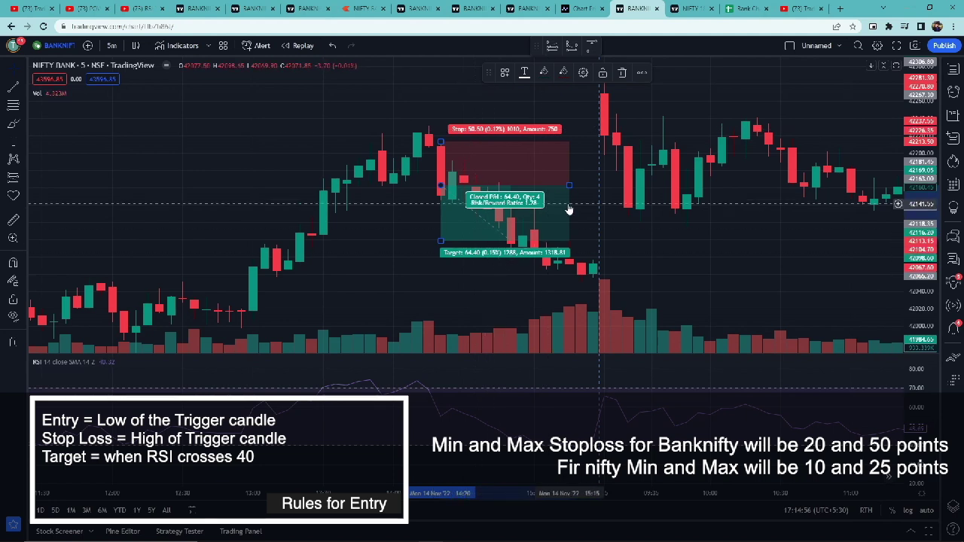
Extend the short position toward the RSI 40 exit, set its target to 42061.45 and entry to 42162.40, and readjust its stop.
left_click_drag(570, 186, 580, 185)
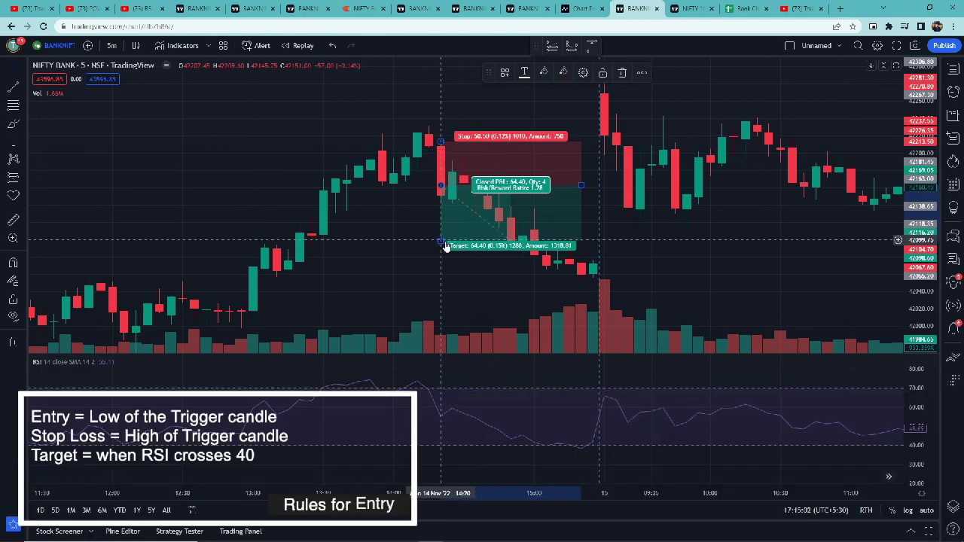
left_click_drag(443, 239, 445, 275)
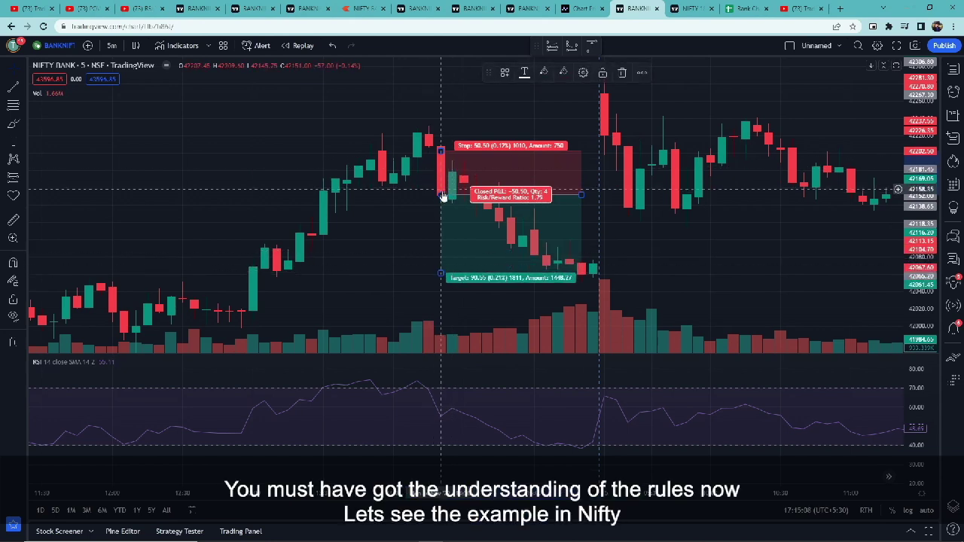
left_click_drag(442, 195, 438, 186)
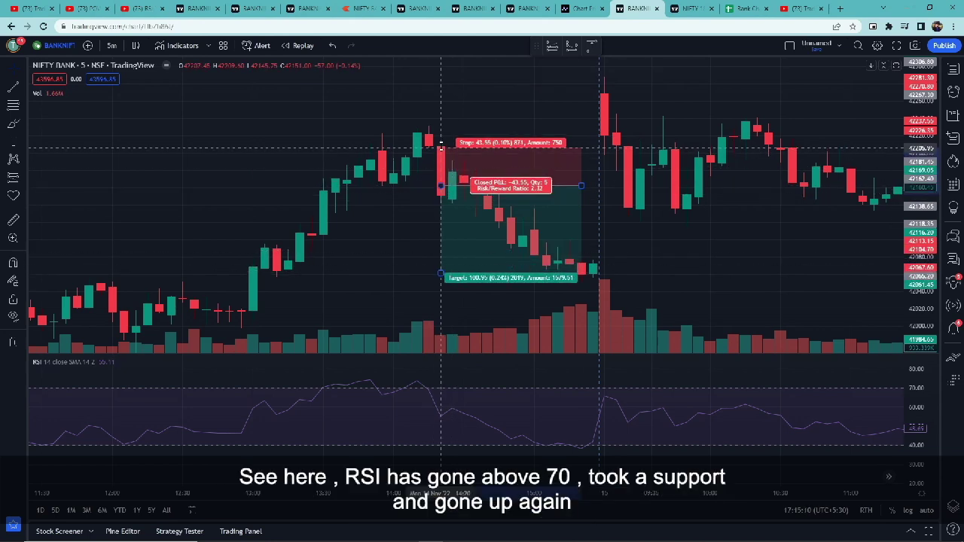
left_click_drag(441, 151, 440, 144)
On the Nifty 50 example chart, place a short position at 09:45 on 1 Dec with entry at 18851.65 and stop 23.05 points above.
left_click(683, 8)
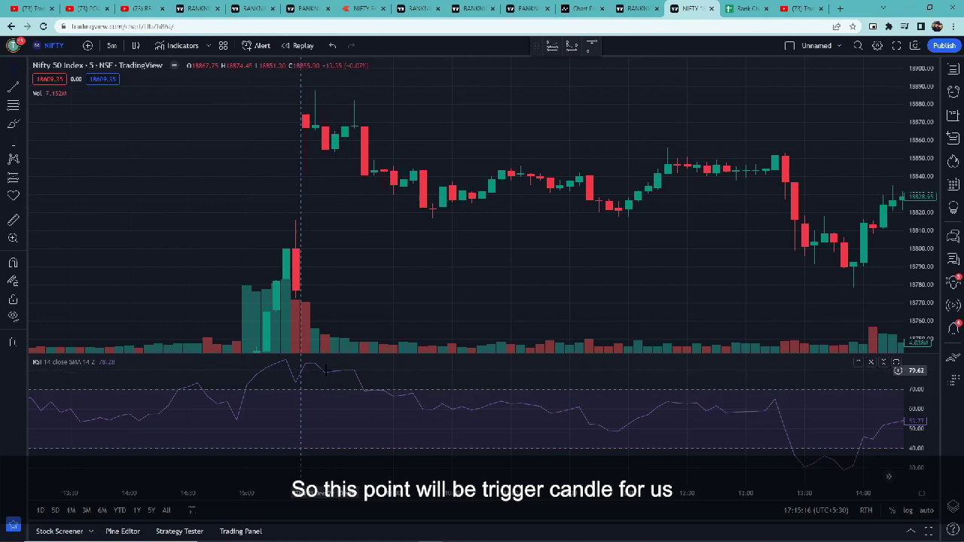
key("alt+h")
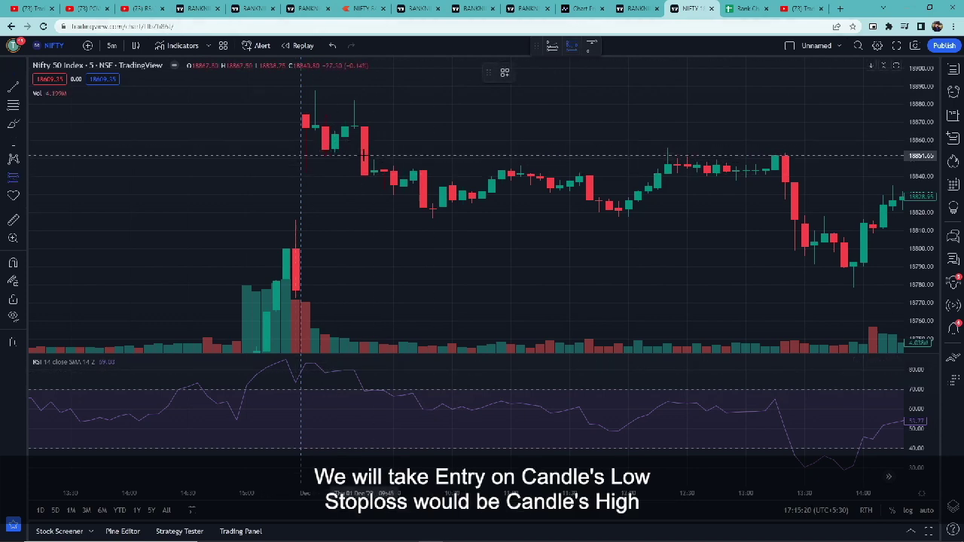
mouse_move(364, 154)
left_mouse_down()
mouse_move(362, 69)
mouse_move(365, 114)
left_mouse_up()
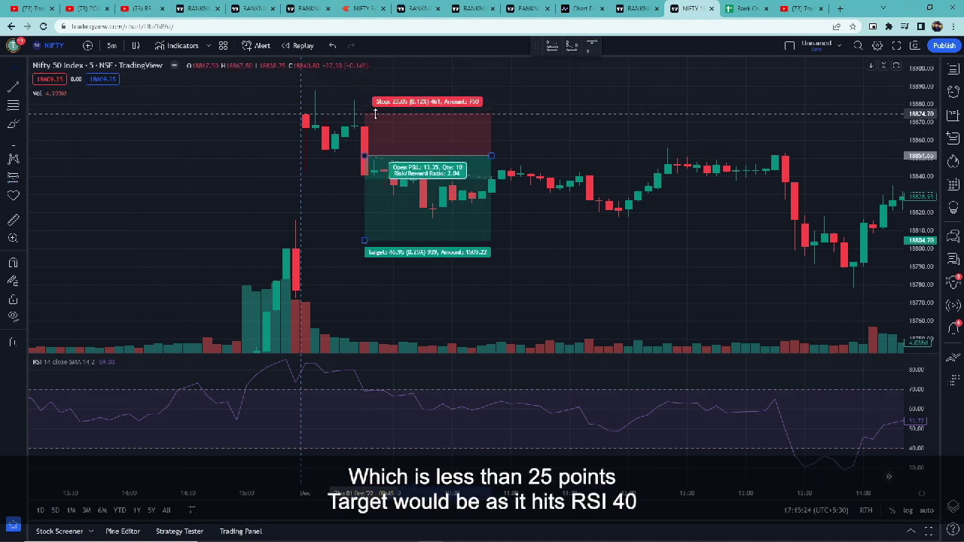
Extend the Nifty short position to the 13:25 candle where the RSI drops below 40 and set its target to 35.30 points below entry.
left_click_drag(492, 155, 805, 157)
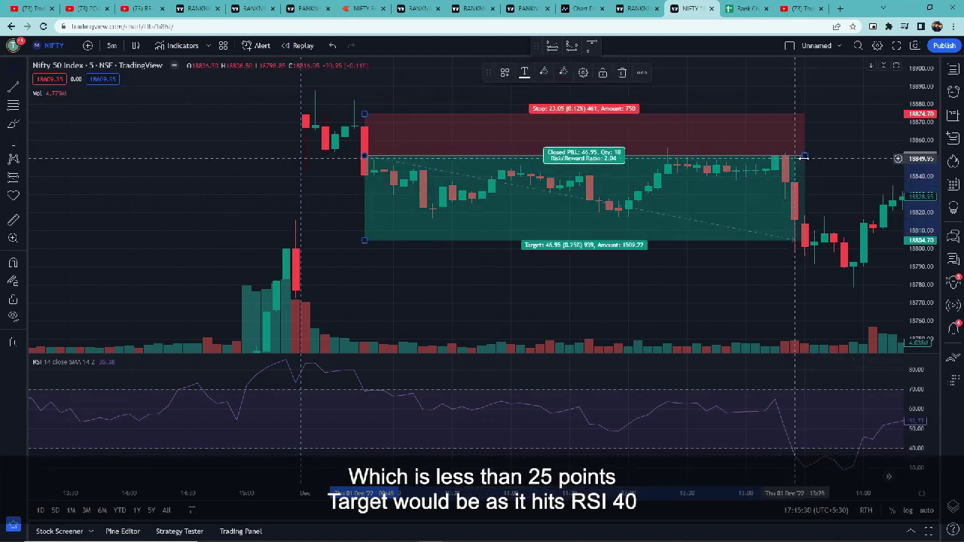
left_click_drag(805, 158, 795, 157)
left_click_drag(364, 240, 364, 218)
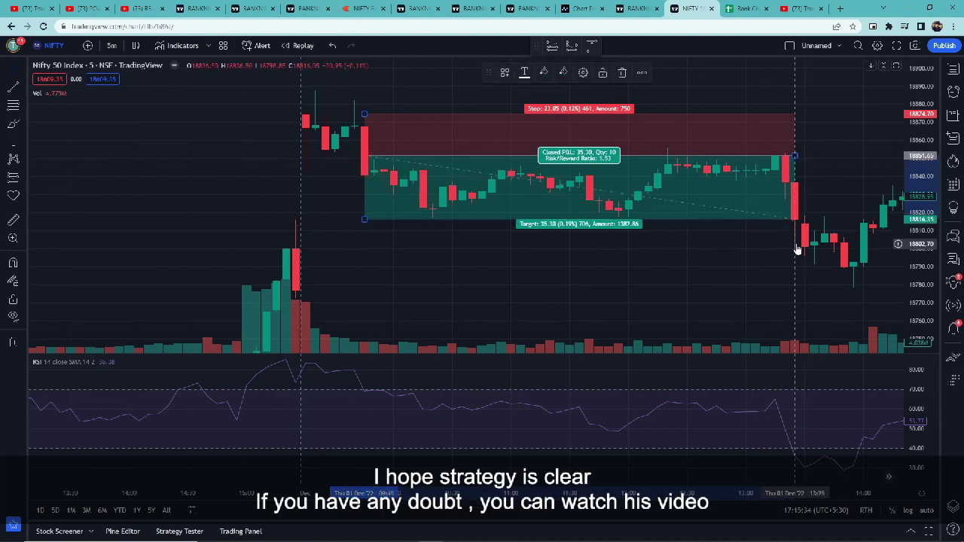
left_click(687, 276)
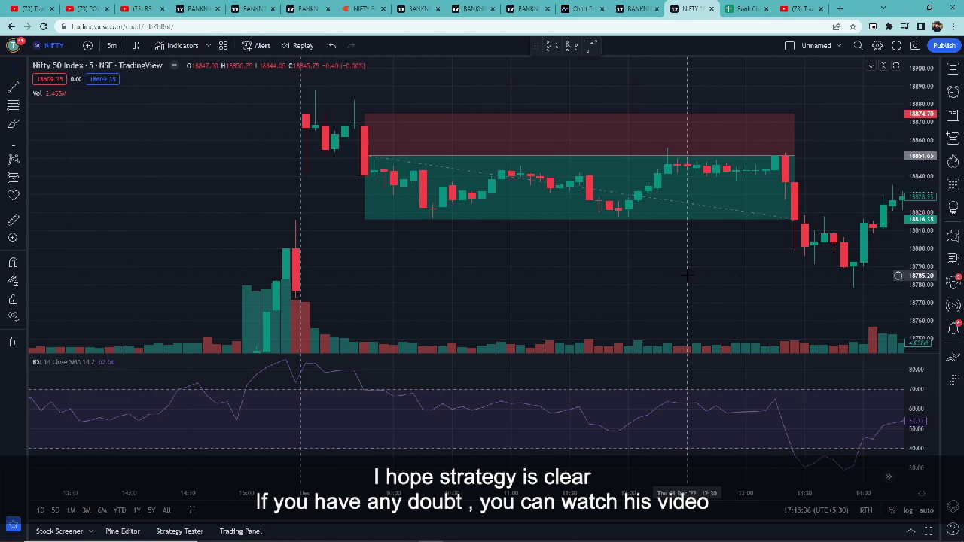
Switch to the YouTube page of the video "RSI Trading Strategy - Most Simple way".
left_click(143, 9)
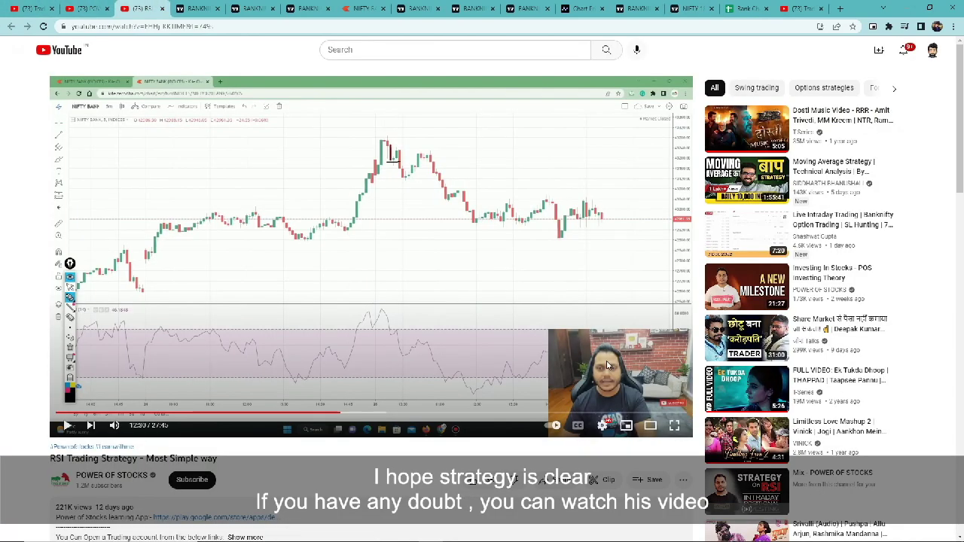
Revisit the Nifty 50 short-position chart and switch to Excel to review the RSI Strategy by Power of Stocks backtest sheet.
left_click(689, 9)
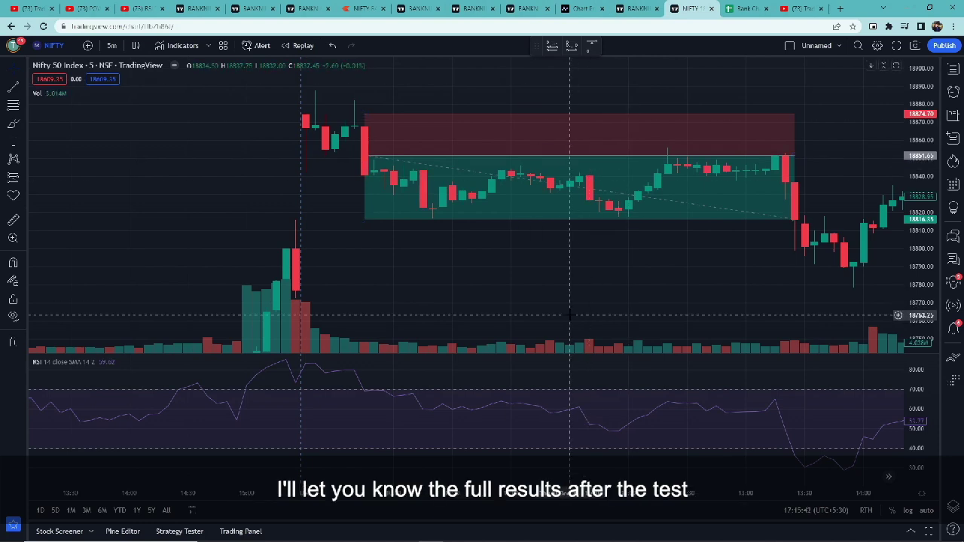
left_click(532, 158)
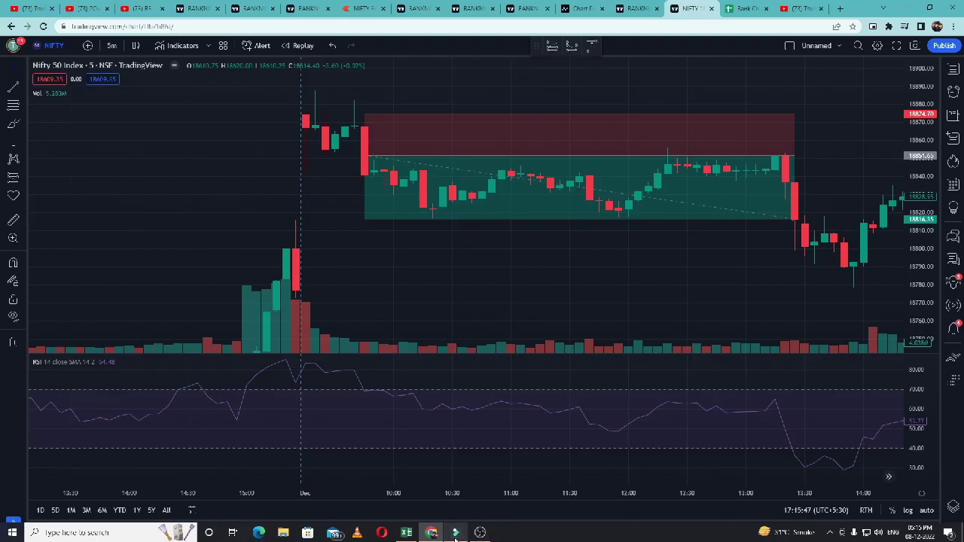
left_click(407, 533)
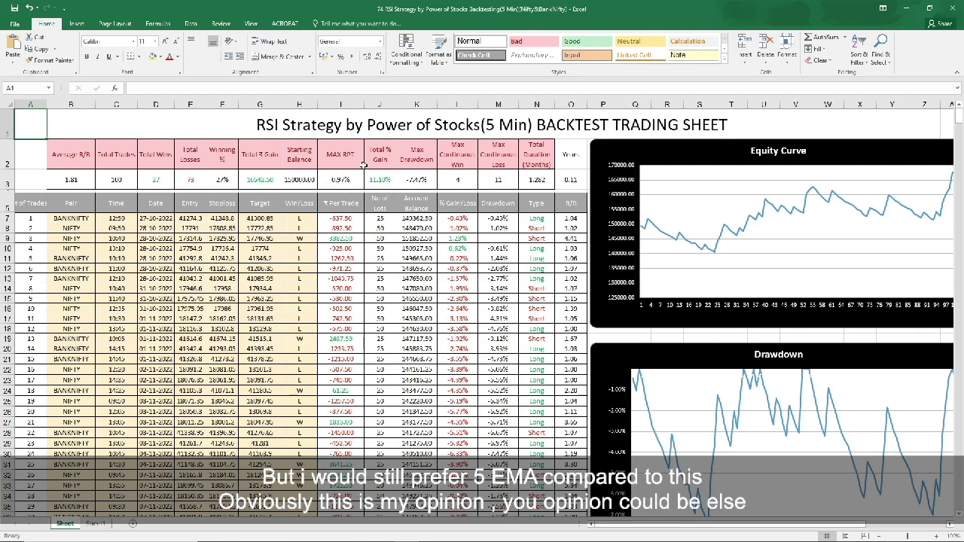
left_click(45, 161)
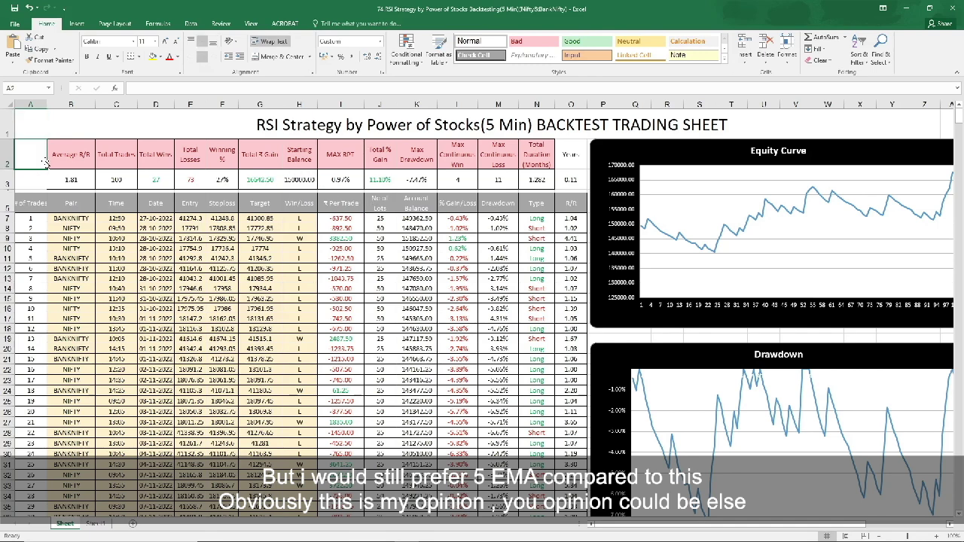
left_click(30, 119)
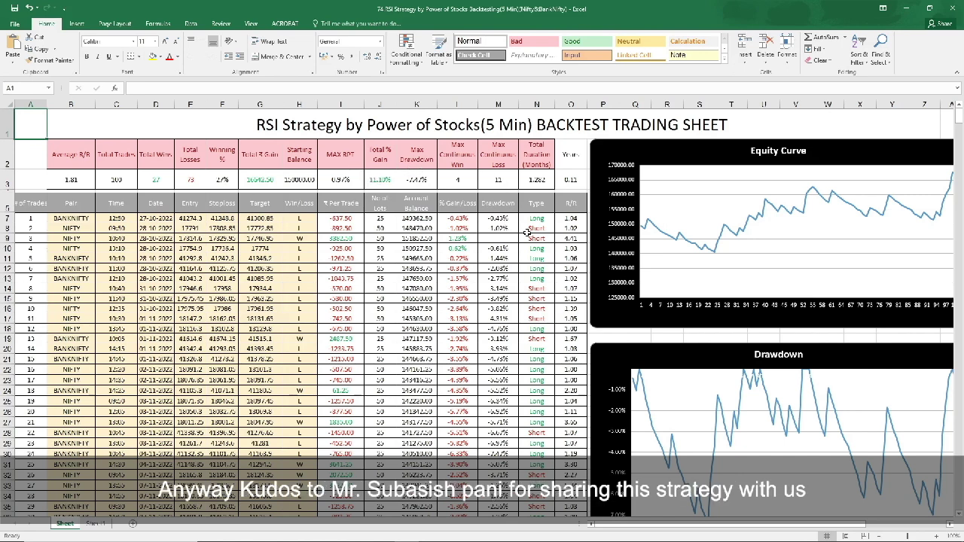
Minimize Excel, view the Power of Stocks YouTube channel page in the browser, and return to the Nifty 50 chart.
left_click(907, 7)
left_click(89, 8)
scroll(440, 201, "up", 5)
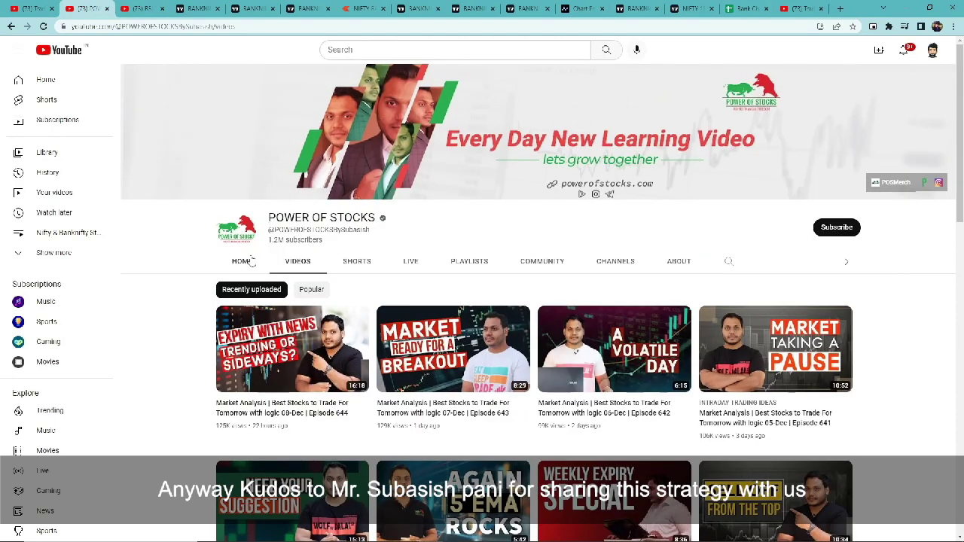
left_click(242, 261)
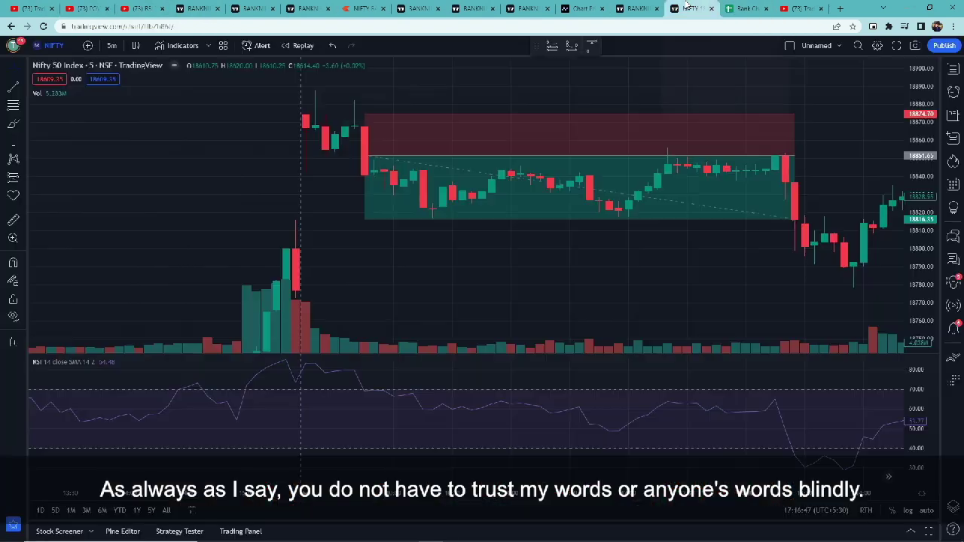
left_click(689, 7)
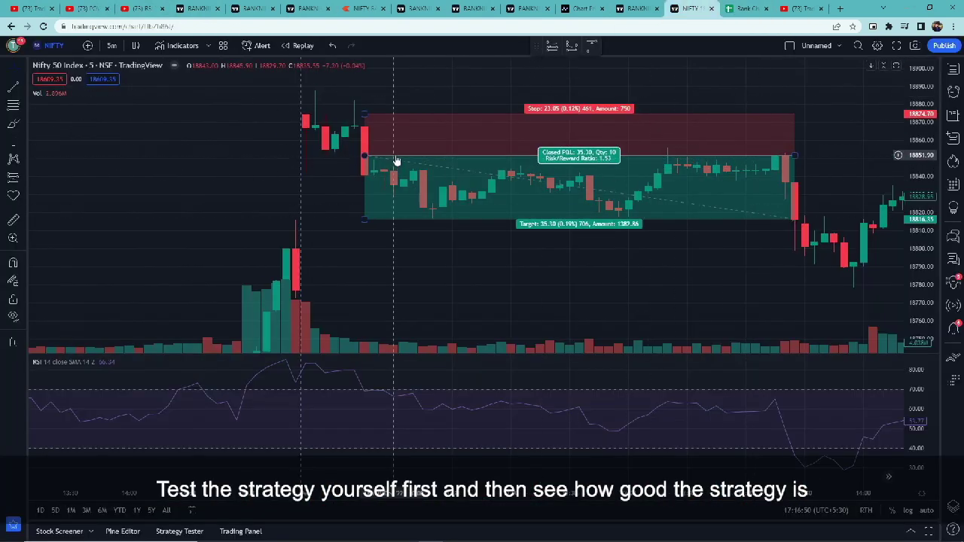
In the Rank Chart of Strategy spreadsheet, highlight the RSI Strategy by Power of Stocks row in the Nifty/BankNifty ranking.
left_click(731, 7)
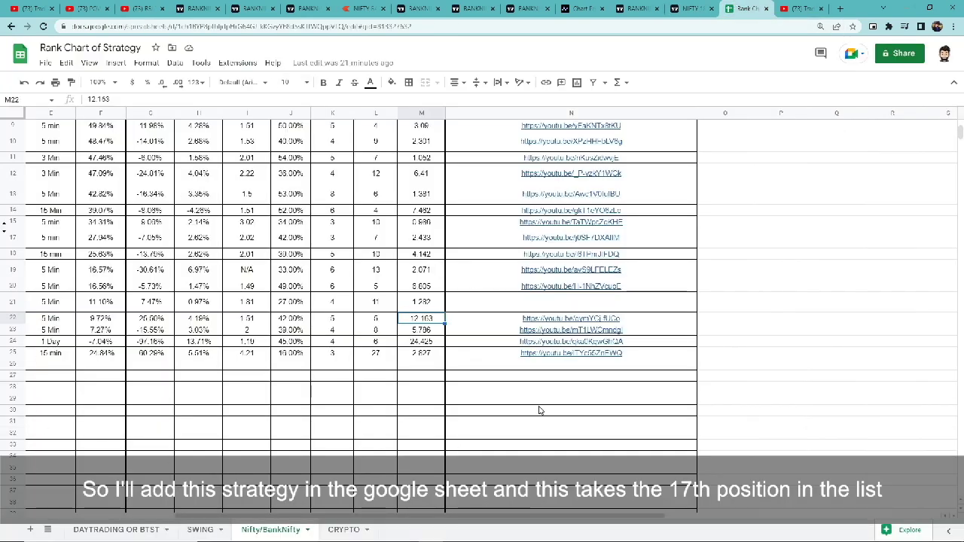
left_click_drag(538, 409, 294, 420)
left_click_drag(387, 518, 237, 518)
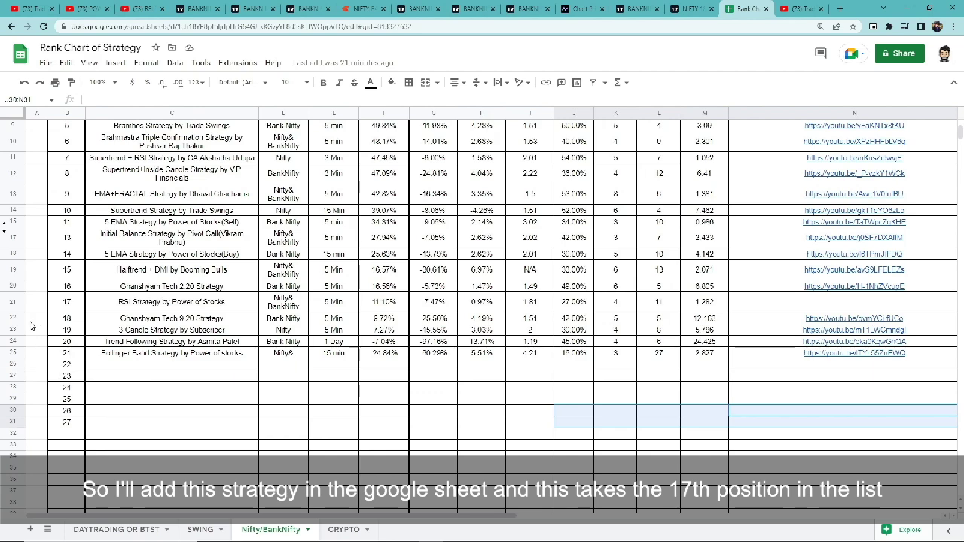
left_click(12, 305)
scroll(191, 361, "up", 2)
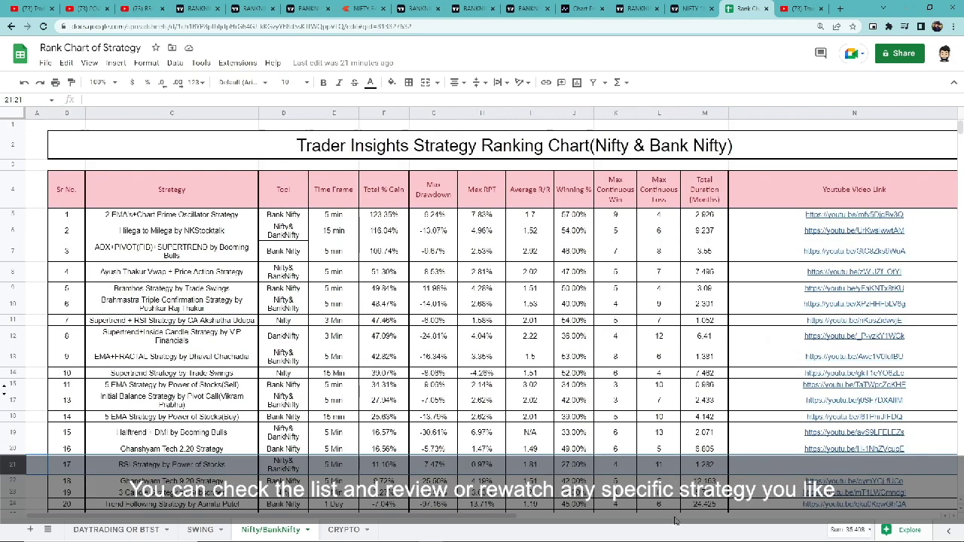
Show the Trader Insights YouTube channel home page, with a brief visit to the ChartPrime website.
left_click(30, 8)
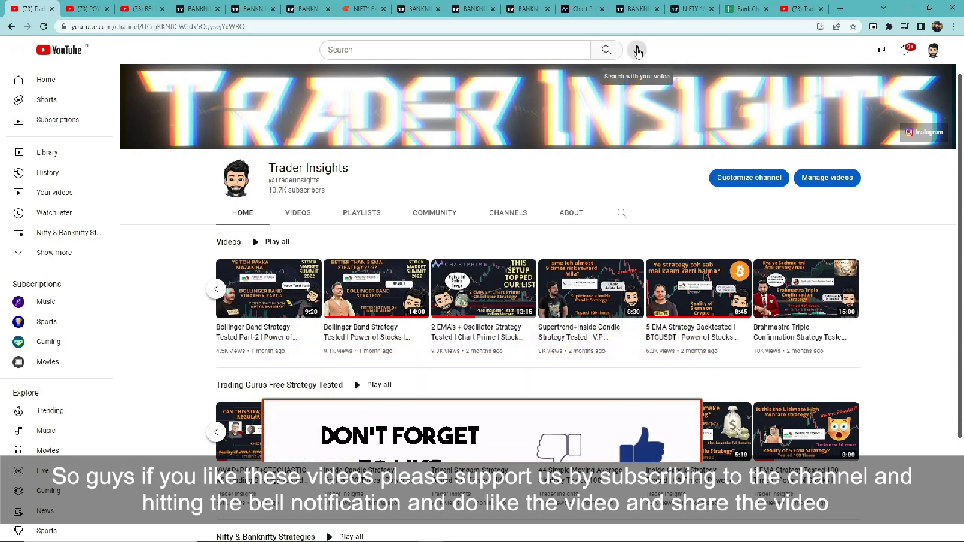
left_click(579, 7)
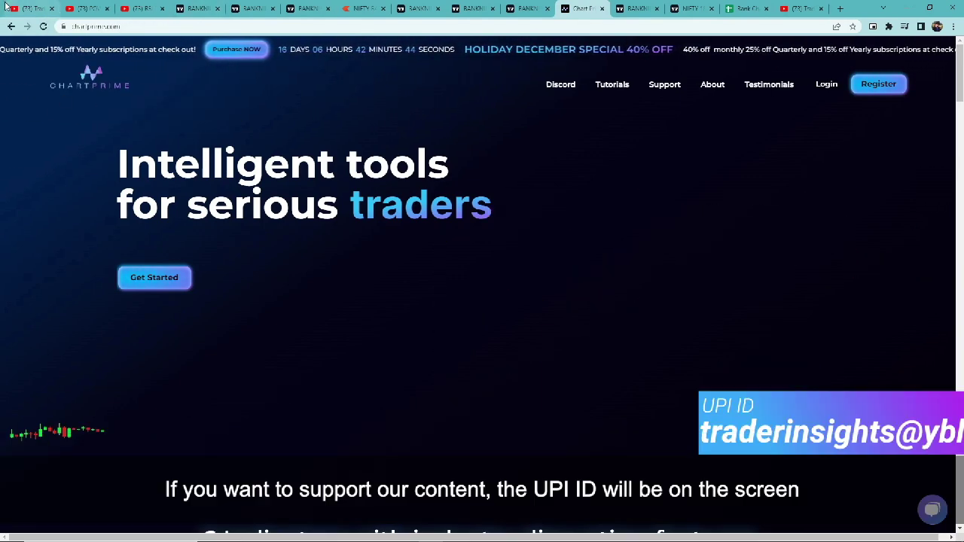
left_click(29, 7)
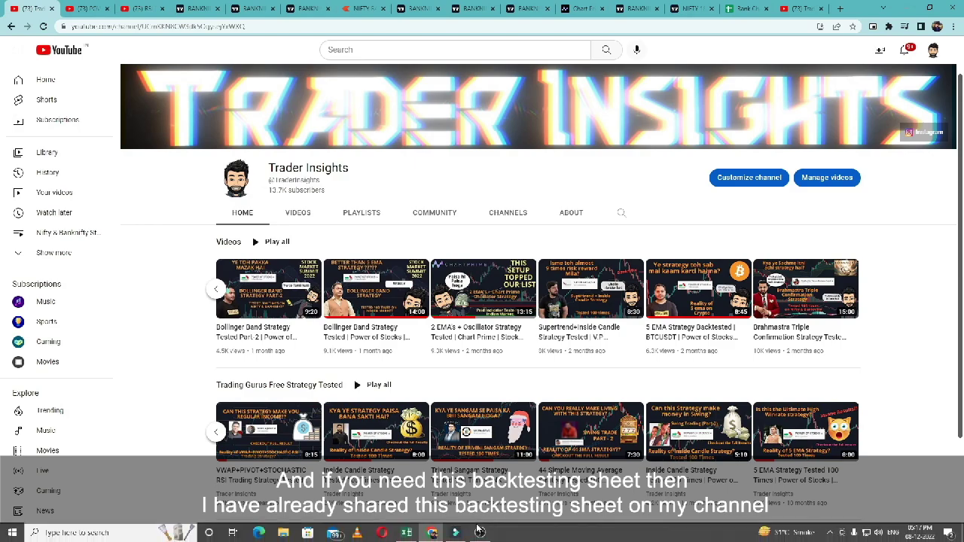
Switch to the YouTube video "Trader Insights | Unscripted 2 | Channel Update | Backtesting Sheet" and look through its description and comments.
left_click(417, 532)
left_click(419, 532)
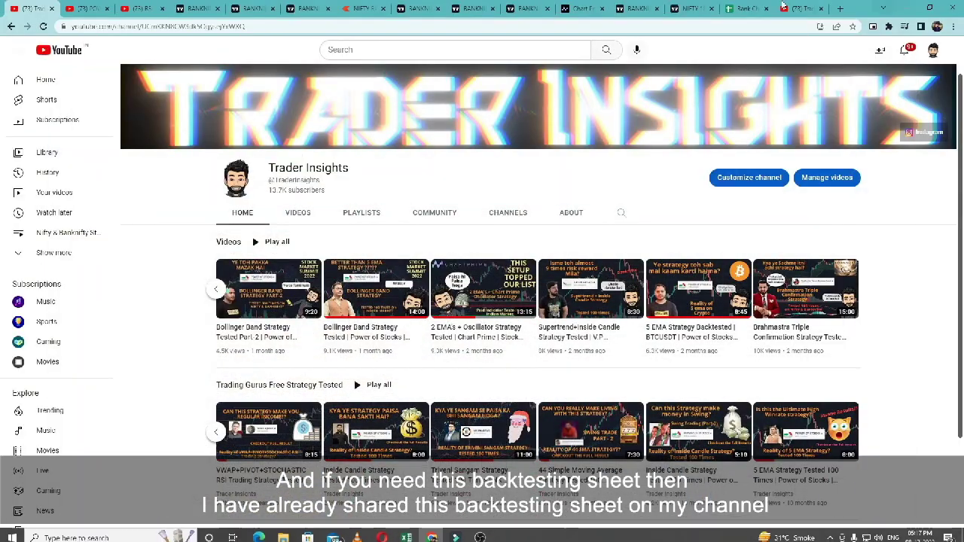
left_click(400, 257)
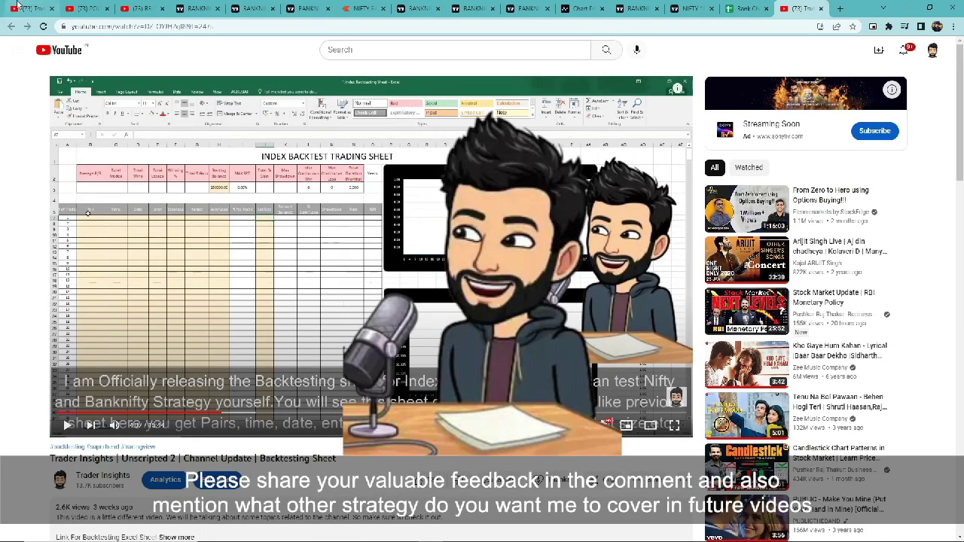
left_click(23, 13)
left_click(791, 9)
scroll(98, 388, "down", 3)
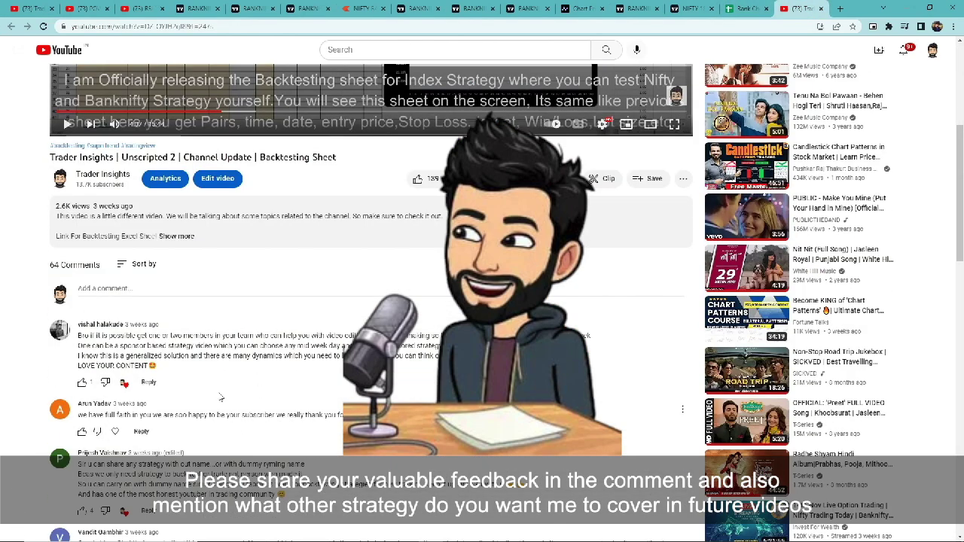
scroll(155, 362, "up", 4)
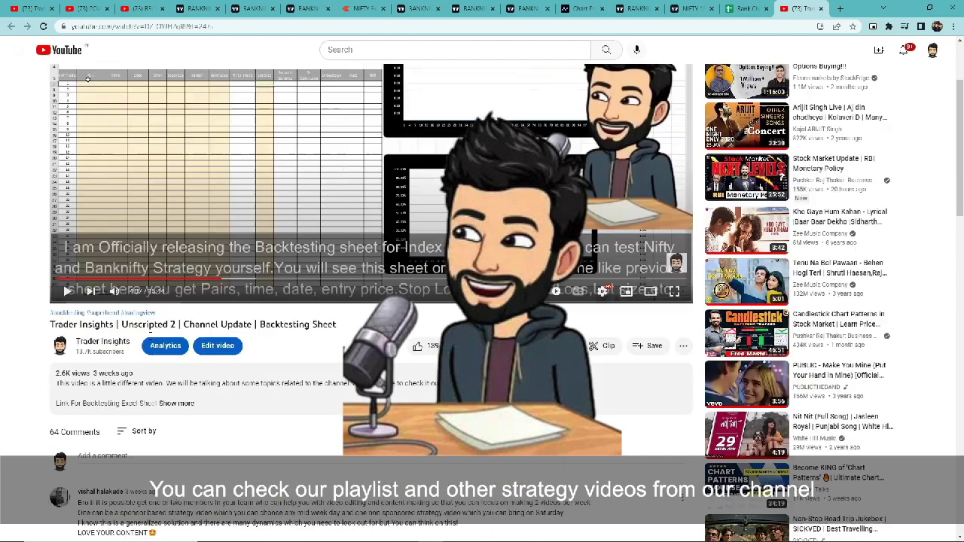